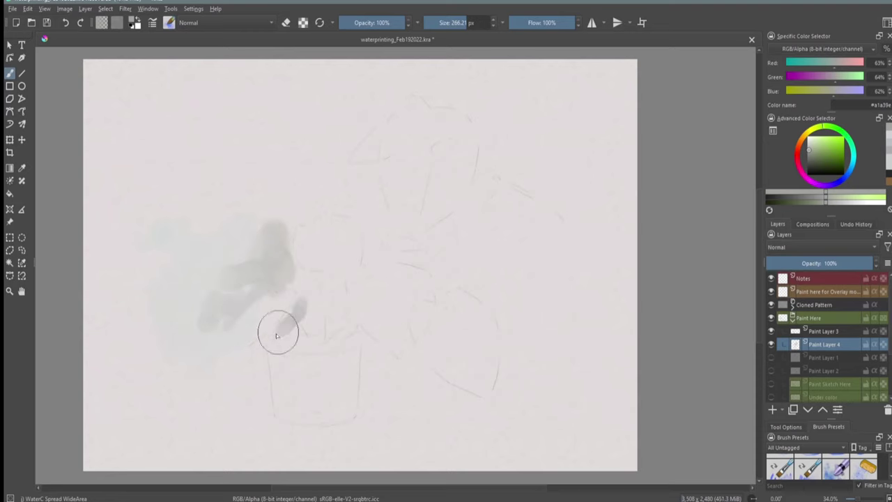
# Step: Lay light blue-grey watercolour washes over the canvas centre and toward the top
pyautogui.keyDown('ctrl'); pyautogui.click(285, 321); pyautogui.keyUp('ctrl')
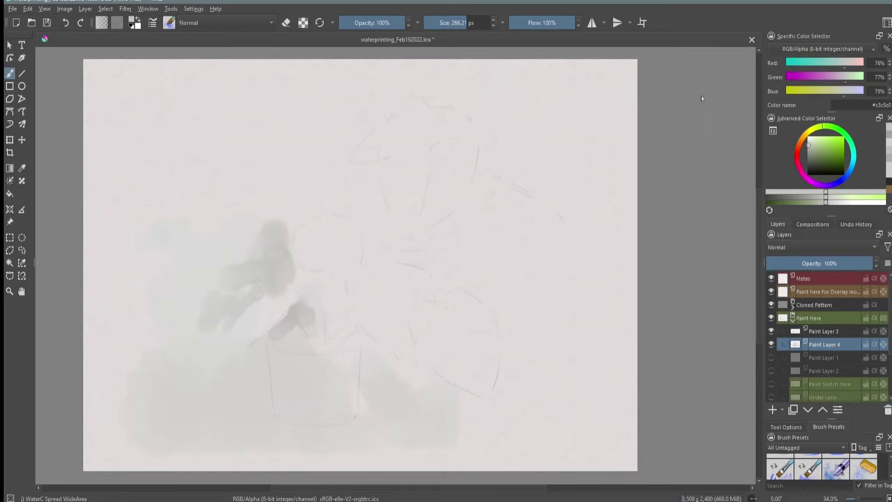
pyautogui.moveTo(424, 427)
pyautogui.mouseDown()
pyautogui.moveTo(422, 251)
pyautogui.moveTo(269, 206)
pyautogui.mouseUp()
pyautogui.click(843, 63)
pyautogui.moveTo(279, 168); pyautogui.dragTo(289, 269)
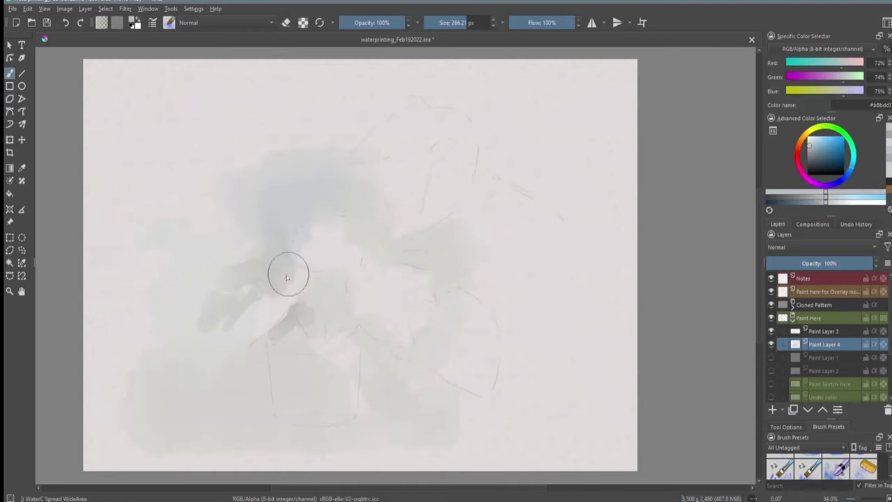
pyautogui.moveTo(348, 98); pyautogui.dragTo(244, 243)
# Step: Wash darker grey over the lower-left and top background, and shift the colour toward green
pyautogui.click(811, 145)
pyautogui.moveTo(230, 453)
pyautogui.mouseDown()
pyautogui.moveTo(108, 328)
pyautogui.moveTo(131, 237)
pyautogui.moveTo(185, 389)
pyautogui.moveTo(265, 388)
pyautogui.moveTo(293, 446)
pyautogui.mouseUp()
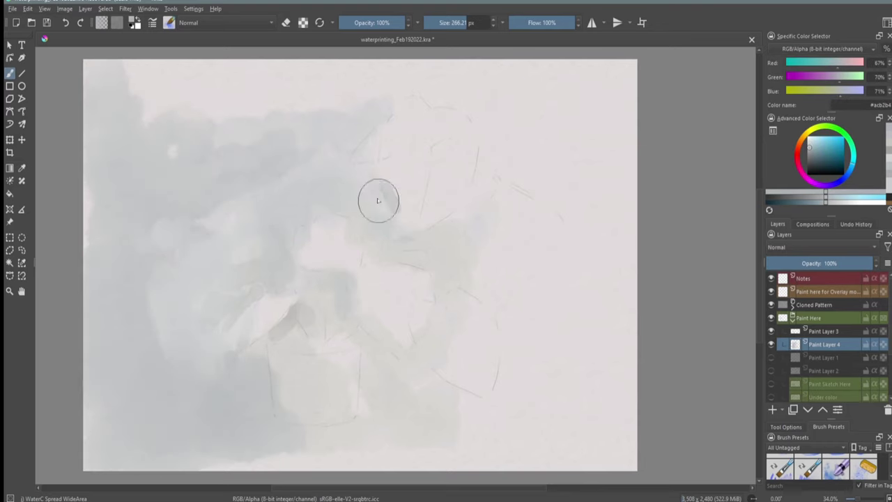
pyautogui.moveTo(379, 200); pyautogui.dragTo(104, 76)
pyautogui.moveTo(391, 174); pyautogui.dragTo(355, 213)
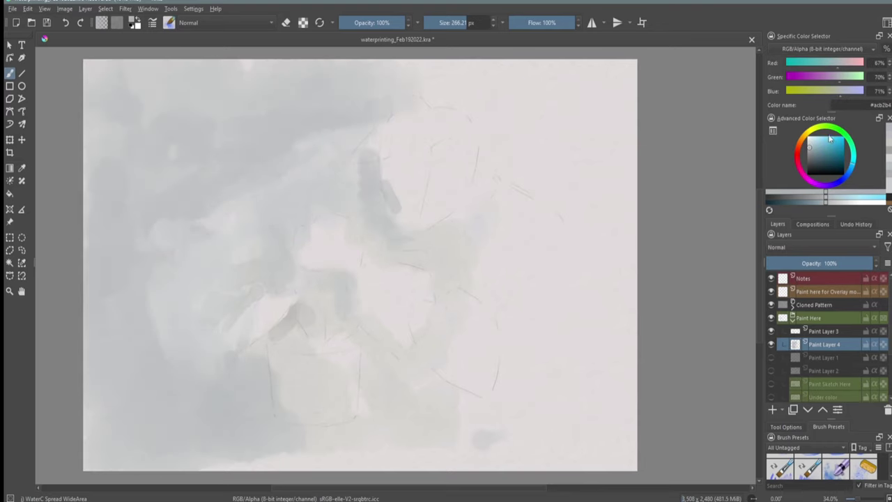
pyautogui.moveTo(830, 139); pyautogui.dragTo(817, 155)
# Step: With WaterC Spread, paint two heart-shaped leaves and a small curled leaf
pyautogui.rightClick(219, 314)
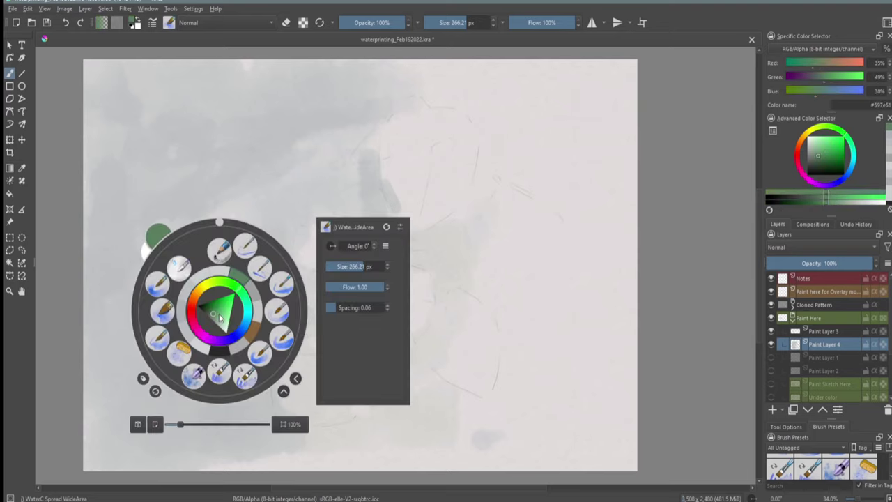
pyautogui.click(279, 310)
pyautogui.moveTo(273, 292)
pyautogui.mouseDown()
pyautogui.moveTo(265, 300)
pyautogui.moveTo(272, 318)
pyautogui.moveTo(279, 299)
pyautogui.moveTo(274, 333)
pyautogui.moveTo(273, 299)
pyautogui.moveTo(251, 342)
pyautogui.mouseUp()
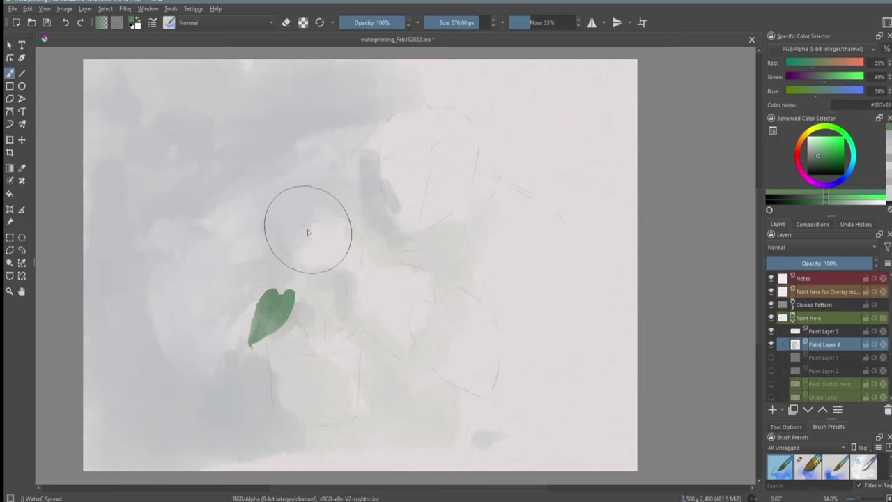
pyautogui.moveTo(308, 232)
pyautogui.mouseDown()
pyautogui.moveTo(299, 239)
pyautogui.moveTo(309, 258)
pyautogui.moveTo(319, 241)
pyautogui.moveTo(309, 253)
pyautogui.moveTo(323, 265)
pyautogui.moveTo(303, 259)
pyautogui.mouseUp()
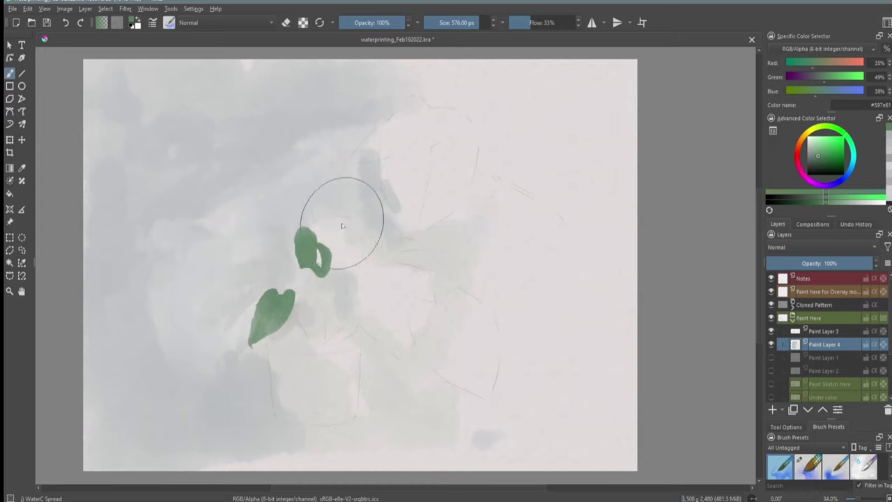
pyautogui.moveTo(343, 225)
pyautogui.mouseDown()
pyautogui.moveTo(329, 235)
pyautogui.moveTo(354, 262)
pyautogui.moveTo(328, 219)
pyautogui.moveTo(354, 237)
pyautogui.moveTo(350, 278)
pyautogui.moveTo(365, 285)
pyautogui.moveTo(358, 318)
pyautogui.moveTo(382, 300)
pyautogui.moveTo(384, 284)
pyautogui.moveTo(354, 295)
pyautogui.moveTo(383, 283)
pyautogui.moveTo(389, 311)
pyautogui.moveTo(375, 328)
pyautogui.moveTo(395, 334)
pyautogui.moveTo(384, 319)
pyautogui.moveTo(393, 260)
pyautogui.moveTo(405, 311)
pyautogui.moveTo(408, 279)
pyautogui.moveTo(398, 296)
pyautogui.moveTo(415, 329)
pyautogui.mouseUp()
# Step: Build the large middle split leaf in dark, mid and light greens
pyautogui.keyDown('ctrl'); pyautogui.click(362, 264); pyautogui.keyUp('ctrl')
pyautogui.keyDown('ctrl'); pyautogui.click(381, 299); pyautogui.keyUp('ctrl')
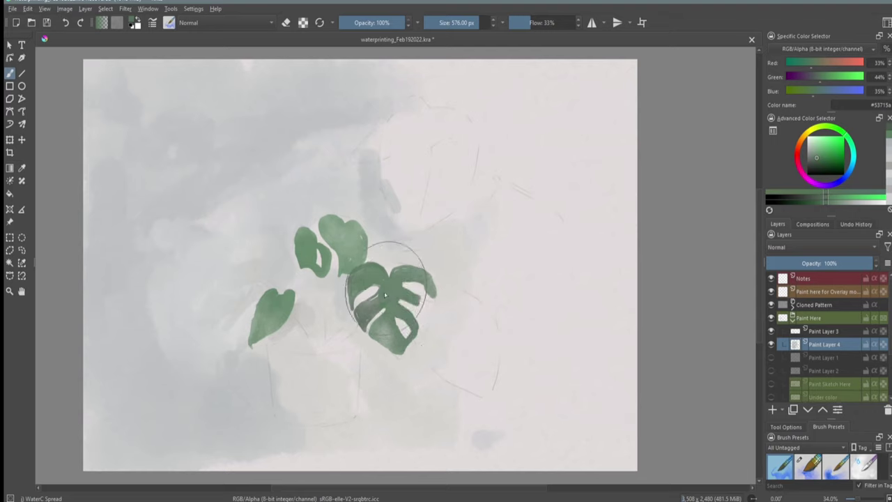
pyautogui.keyDown('ctrl'); pyautogui.click(418, 289); pyautogui.keyUp('ctrl')
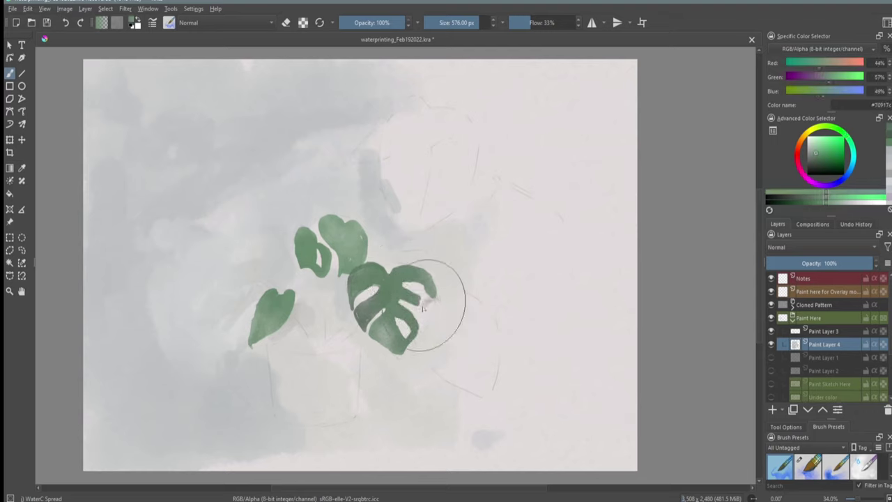
# Step: Add a light-green right lobe, then paint the middle leaf top and large top leaf deeper green
pyautogui.moveTo(423, 289)
pyautogui.mouseDown()
pyautogui.moveTo(418, 331)
pyautogui.moveTo(478, 309)
pyautogui.moveTo(469, 345)
pyautogui.moveTo(478, 383)
pyautogui.moveTo(478, 354)
pyautogui.moveTo(495, 368)
pyautogui.moveTo(478, 355)
pyautogui.moveTo(488, 342)
pyautogui.moveTo(474, 318)
pyautogui.moveTo(488, 316)
pyautogui.moveTo(494, 348)
pyautogui.moveTo(435, 328)
pyautogui.moveTo(423, 369)
pyautogui.moveTo(442, 374)
pyautogui.moveTo(472, 354)
pyautogui.moveTo(463, 339)
pyautogui.moveTo(474, 296)
pyautogui.mouseUp()
pyautogui.keyDown('ctrl'); pyautogui.click(466, 310); pyautogui.keyUp('ctrl')
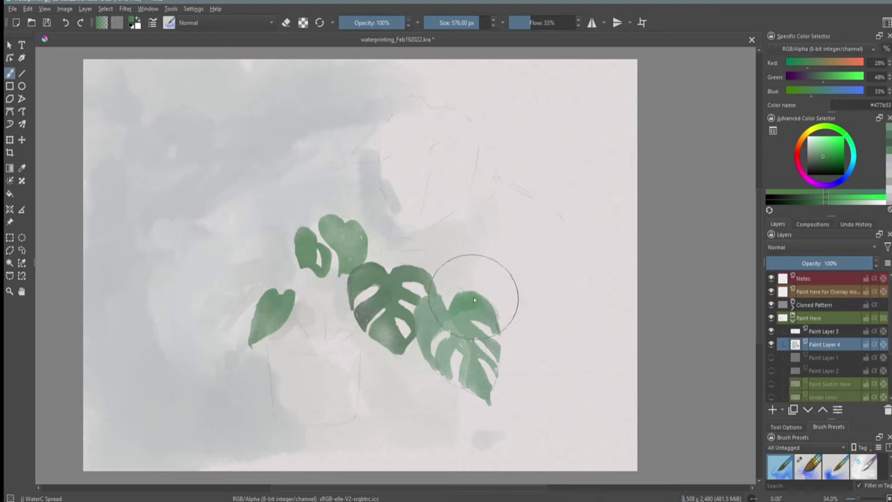
pyautogui.click(821, 196)
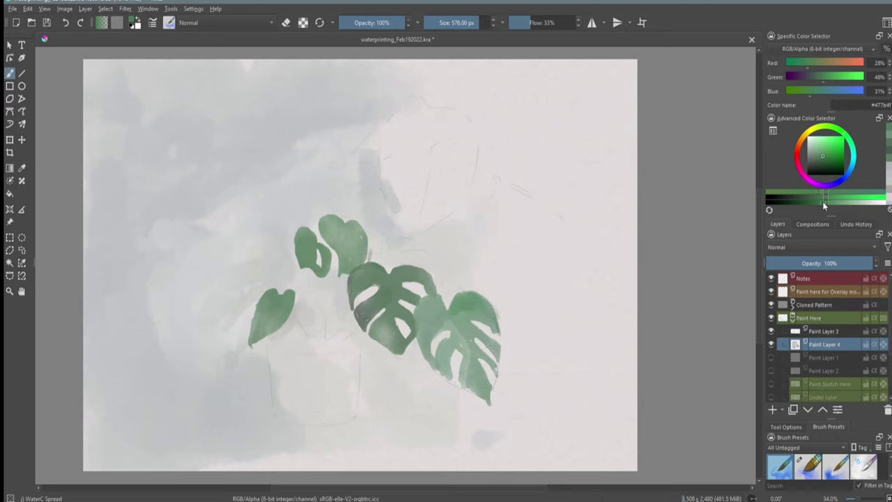
pyautogui.moveTo(375, 260)
pyautogui.mouseDown()
pyautogui.moveTo(398, 251)
pyautogui.moveTo(424, 259)
pyautogui.mouseUp()
pyautogui.moveTo(395, 200)
pyautogui.mouseDown()
pyautogui.moveTo(378, 169)
pyautogui.moveTo(414, 180)
pyautogui.moveTo(416, 199)
pyautogui.moveTo(442, 170)
pyautogui.moveTo(442, 149)
pyautogui.moveTo(454, 189)
pyautogui.moveTo(424, 218)
pyautogui.moveTo(409, 150)
pyautogui.moveTo(380, 179)
pyautogui.moveTo(385, 142)
pyautogui.moveTo(415, 163)
pyautogui.moveTo(392, 134)
pyautogui.moveTo(454, 135)
pyautogui.moveTo(418, 219)
pyautogui.moveTo(454, 189)
pyautogui.moveTo(407, 237)
pyautogui.mouseUp()
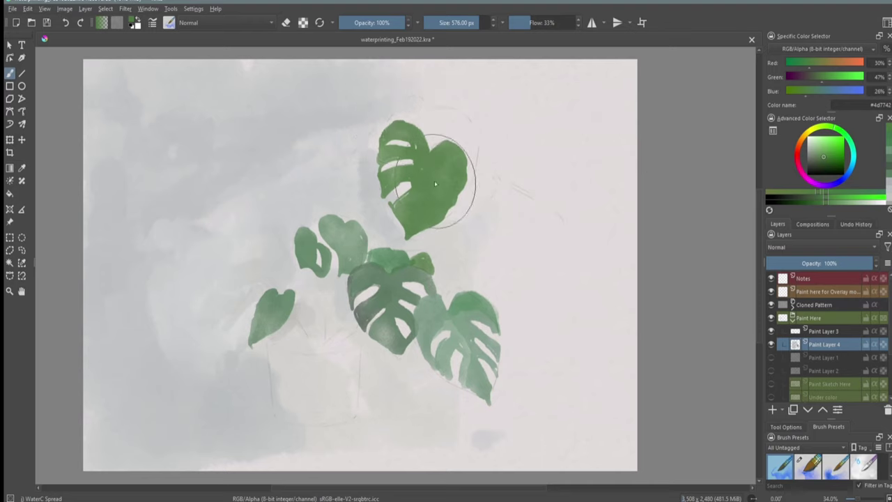
pyautogui.click(822, 160)
# Step: Add a lobe and darker shading to the top leaf, then load WaterC Basic Lines-Wet in stem green
pyautogui.moveTo(395, 139)
pyautogui.mouseDown()
pyautogui.moveTo(351, 159)
pyautogui.moveTo(392, 144)
pyautogui.mouseUp()
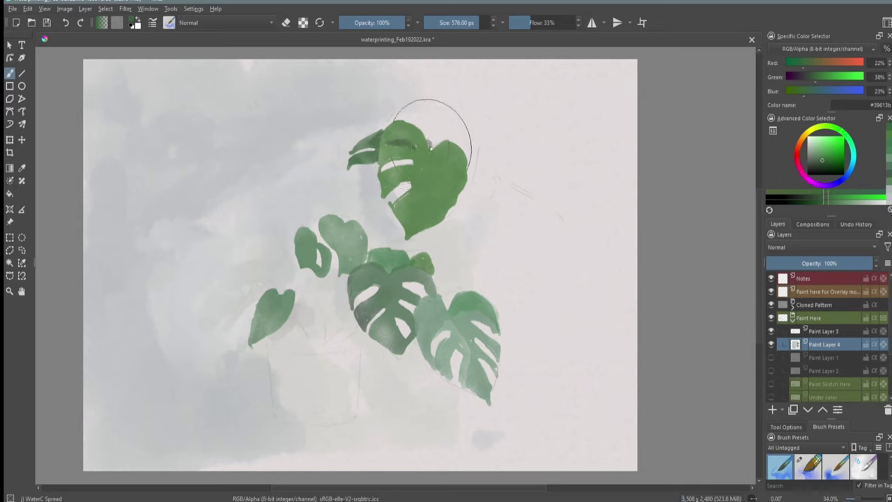
pyautogui.moveTo(442, 169)
pyautogui.mouseDown()
pyautogui.moveTo(451, 175)
pyautogui.moveTo(435, 105)
pyautogui.moveTo(469, 118)
pyautogui.moveTo(476, 153)
pyautogui.moveTo(460, 111)
pyautogui.moveTo(440, 105)
pyautogui.moveTo(418, 124)
pyautogui.moveTo(474, 155)
pyautogui.moveTo(478, 169)
pyautogui.moveTo(522, 194)
pyautogui.moveTo(519, 206)
pyautogui.mouseUp()
pyautogui.click(821, 154)
pyautogui.click(824, 162)
pyautogui.rightClick(405, 244)
pyautogui.click(459, 186)
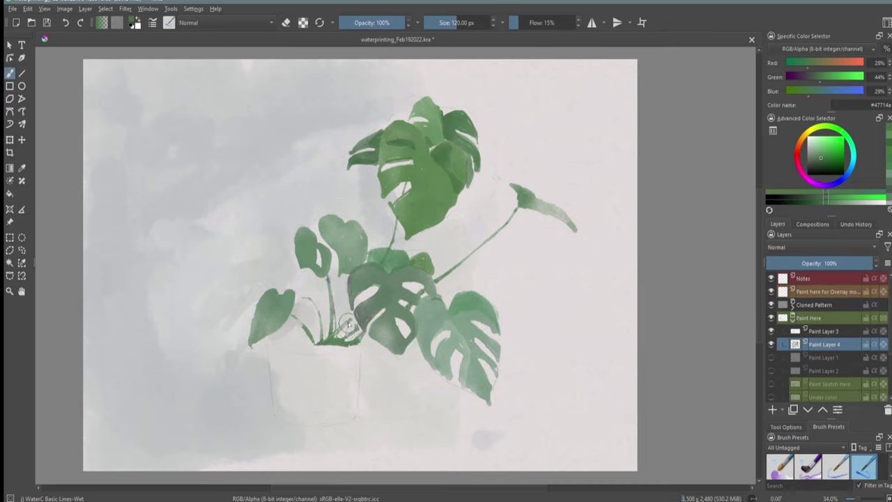
# Step: Glaze the central split leaf in dark teal green with WaterC Spread
pyautogui.press('/')
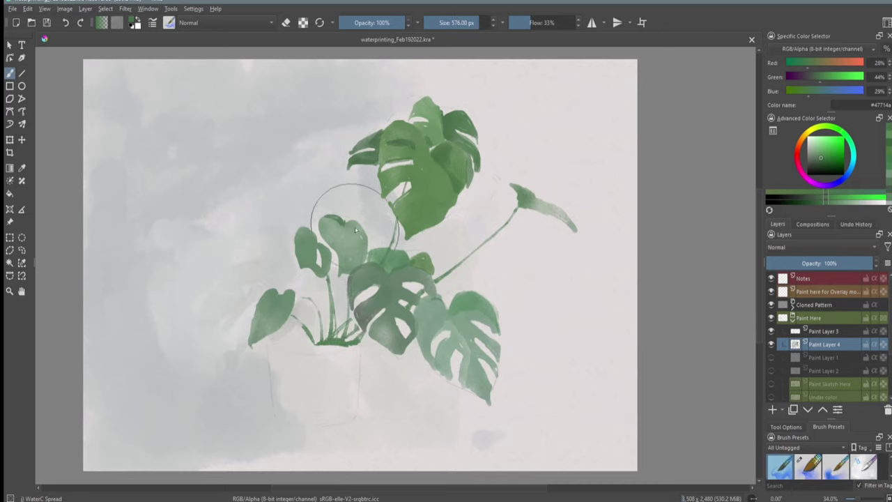
pyautogui.press('k')
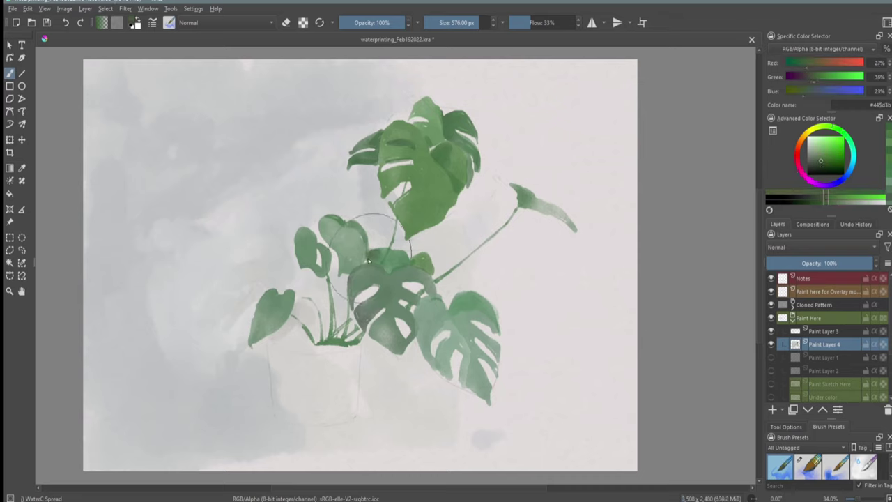
pyautogui.click(819, 164)
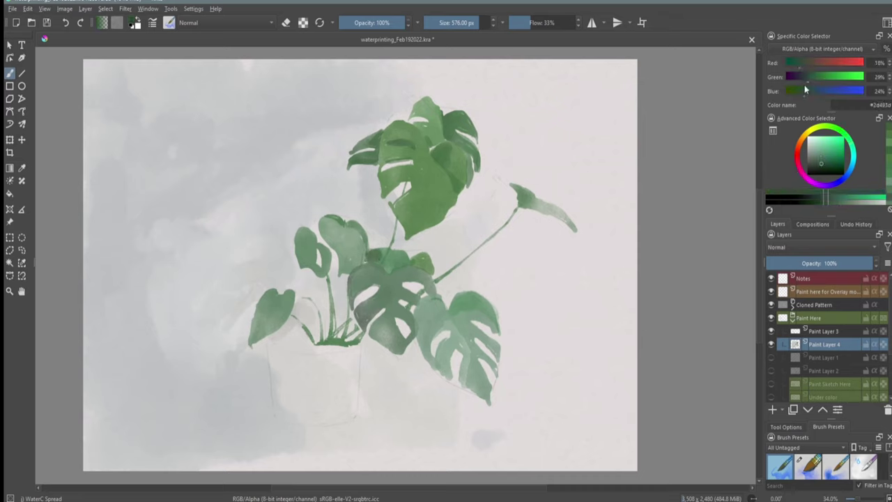
pyautogui.moveTo(380, 337); pyautogui.dragTo(364, 311)
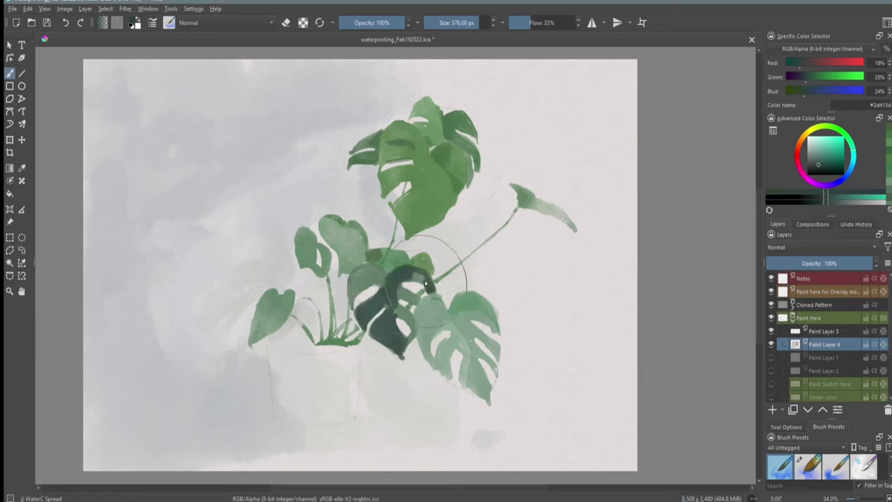
pyautogui.moveTo(399, 291)
pyautogui.mouseDown()
pyautogui.moveTo(386, 290)
pyautogui.moveTo(385, 308)
pyautogui.mouseUp()
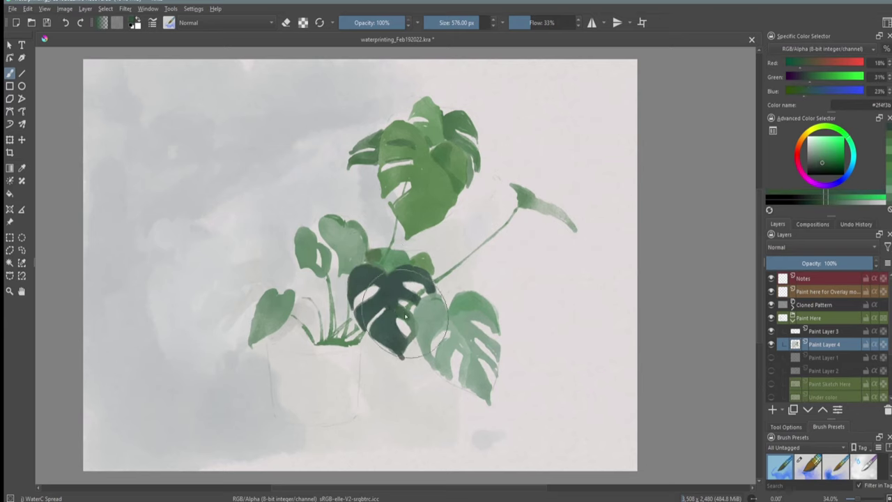
# Step: Deepen the left heart leaf and the right split leaves with darker greens
pyautogui.click(802, 92)
pyautogui.moveTo(276, 296)
pyautogui.mouseDown()
pyautogui.moveTo(265, 309)
pyautogui.moveTo(272, 314)
pyautogui.moveTo(288, 304)
pyautogui.mouseUp()
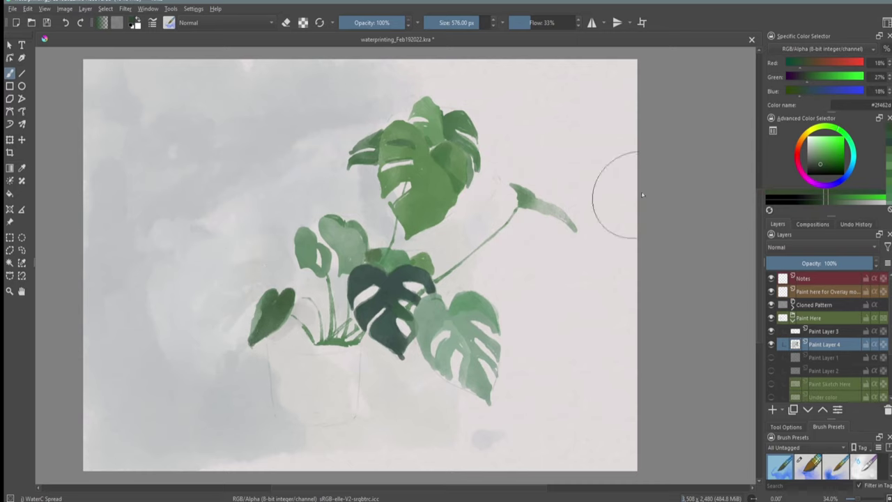
pyautogui.moveTo(467, 308)
pyautogui.mouseDown()
pyautogui.moveTo(478, 368)
pyautogui.moveTo(468, 392)
pyautogui.moveTo(457, 348)
pyautogui.mouseUp()
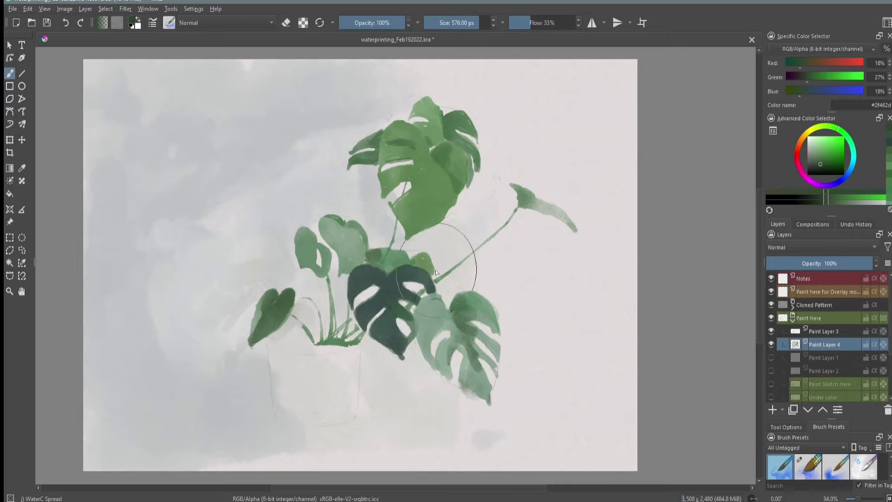
pyautogui.keyDown('ctrl'); pyautogui.click(438, 159); pyautogui.keyUp('ctrl')
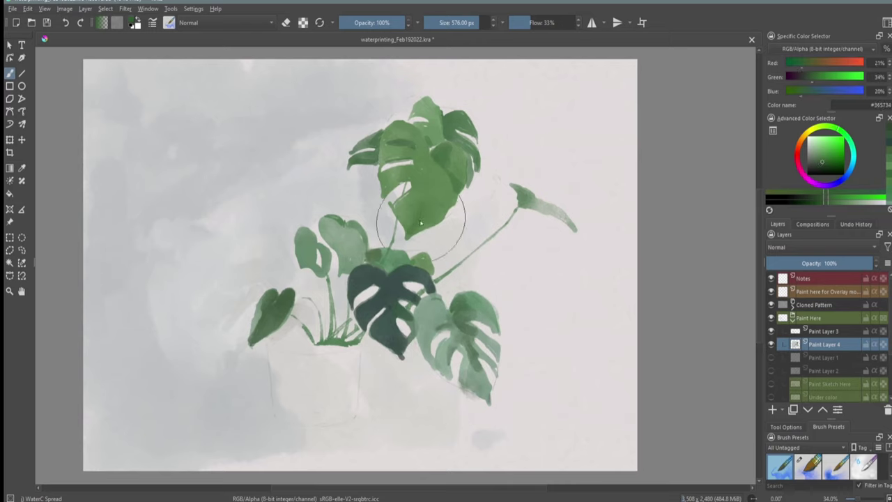
pyautogui.click(822, 168)
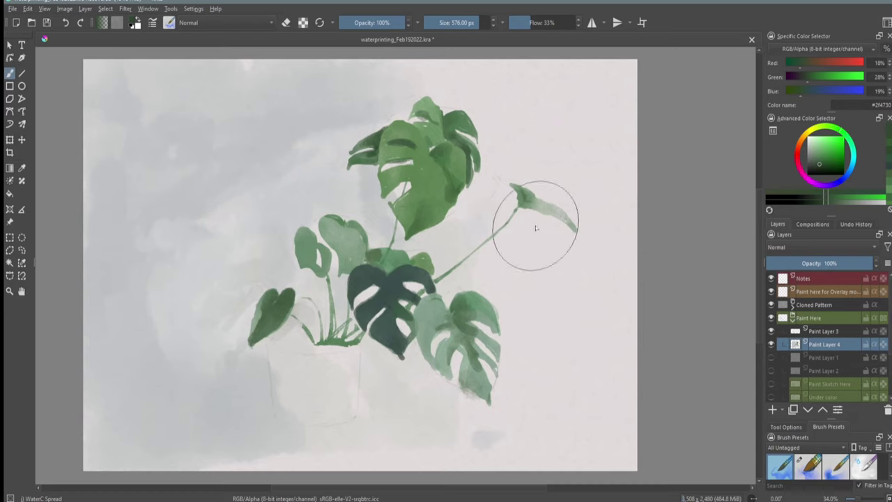
pyautogui.click(480, 308)
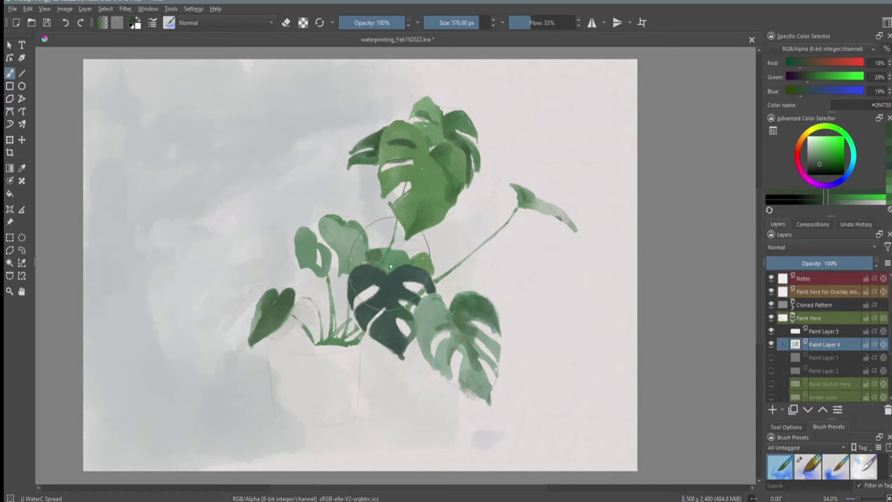
# Step: Load the WaterC Flat Decay Tilt brush with a slightly lighter, muted mid green
pyautogui.rightClick(407, 223)
pyautogui.click(428, 227)
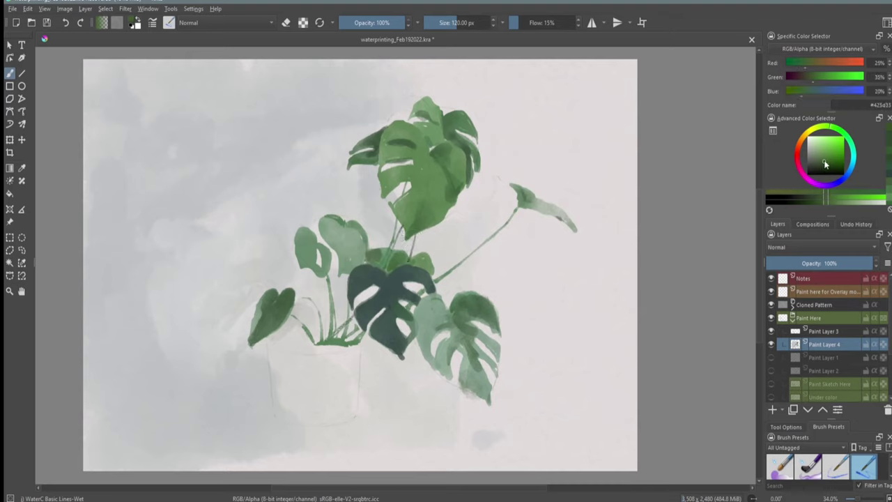
pyautogui.moveTo(827, 159); pyautogui.dragTo(822, 162)
pyautogui.rightClick(327, 261)
pyautogui.click(319, 188)
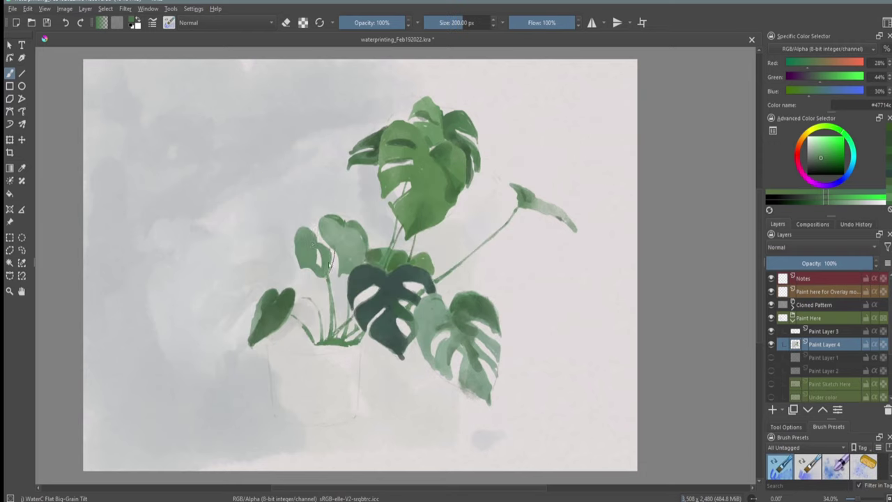
pyautogui.rightClick(343, 244)
pyautogui.click(322, 242)
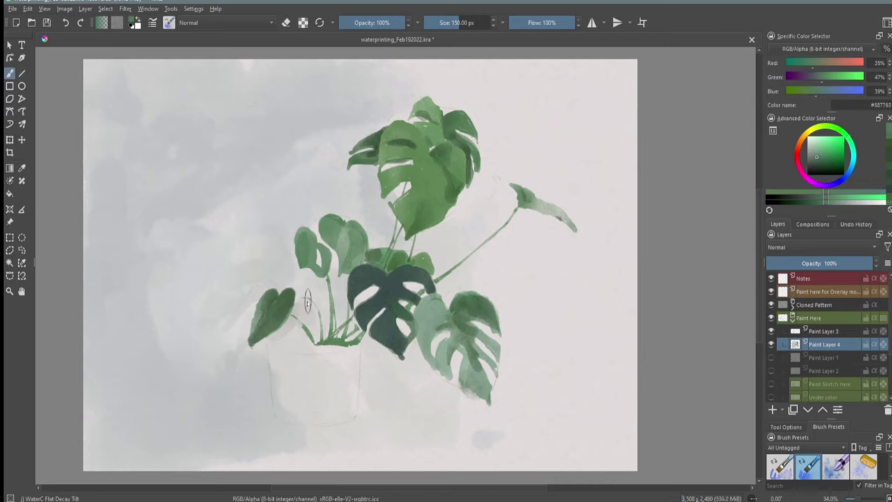
pyautogui.click(818, 156)
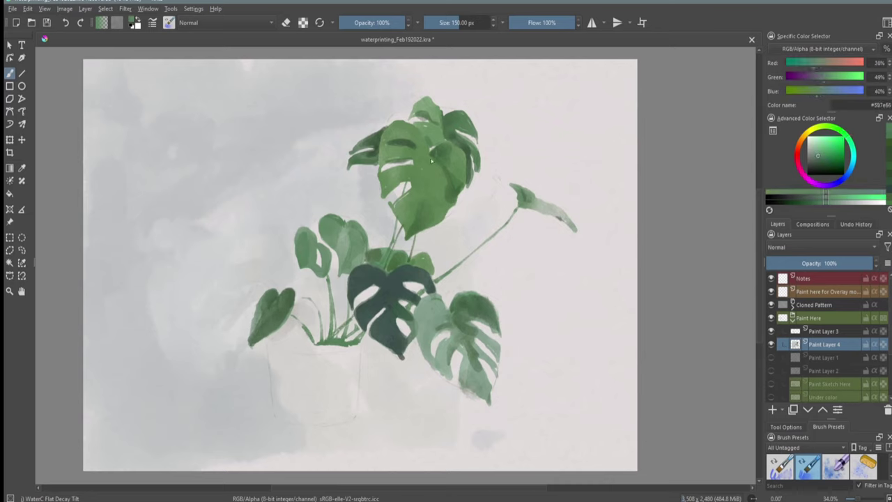
# Step: With WaterC Spread and sampled leaf greens, darken the lower-right leaf and paint grass at the base
pyautogui.rightClick(419, 185)
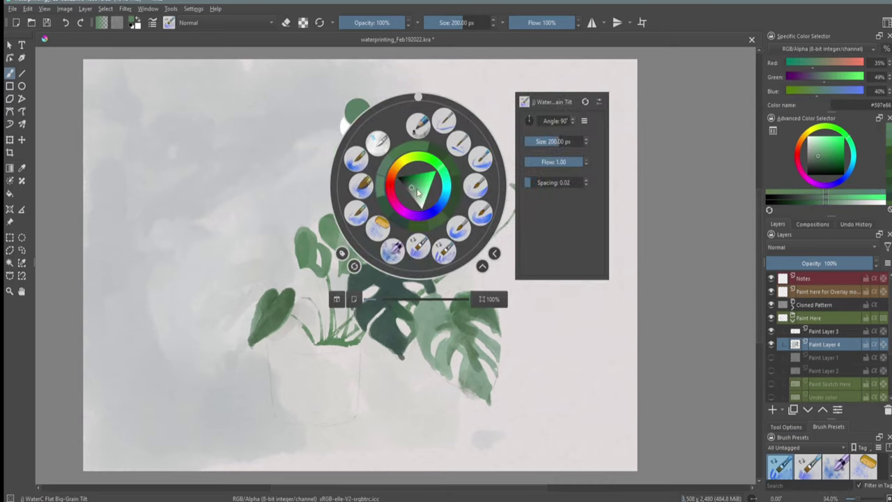
pyautogui.click(444, 251)
pyautogui.keyDown('ctrl'); pyautogui.click(402, 176); pyautogui.keyUp('ctrl')
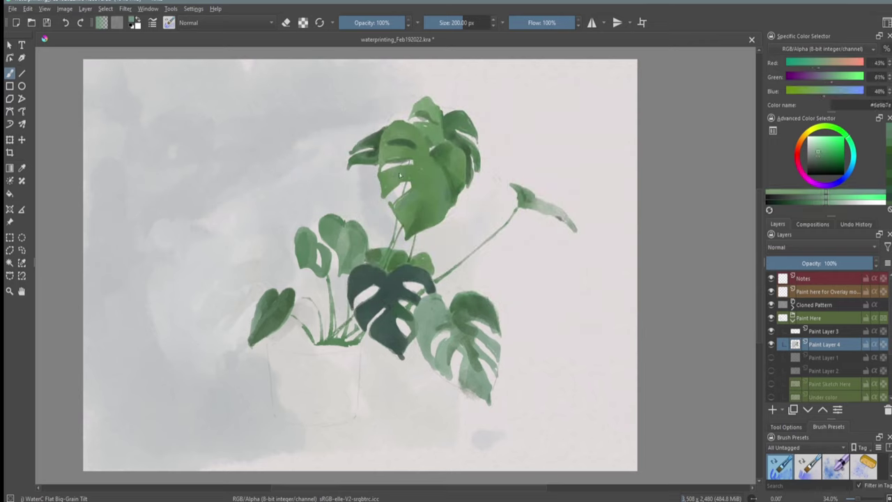
pyautogui.press('/')
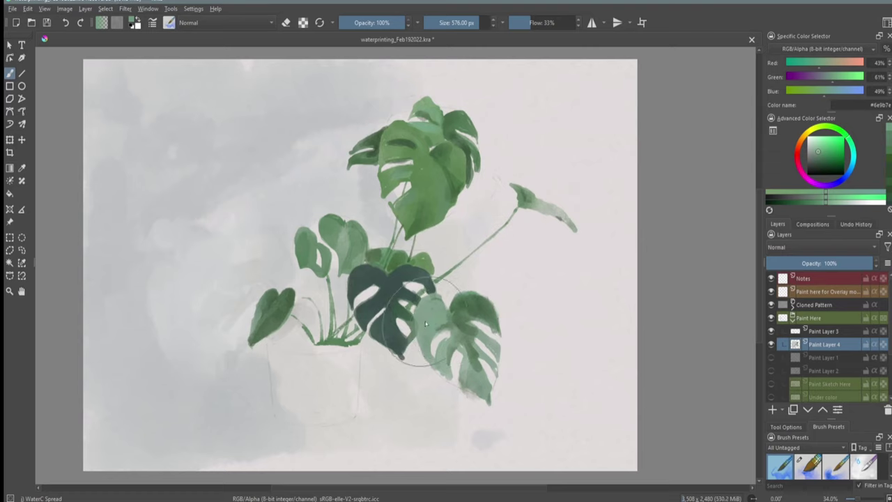
pyautogui.keyDown('ctrl'); pyautogui.click(405, 299); pyautogui.keyUp('ctrl')
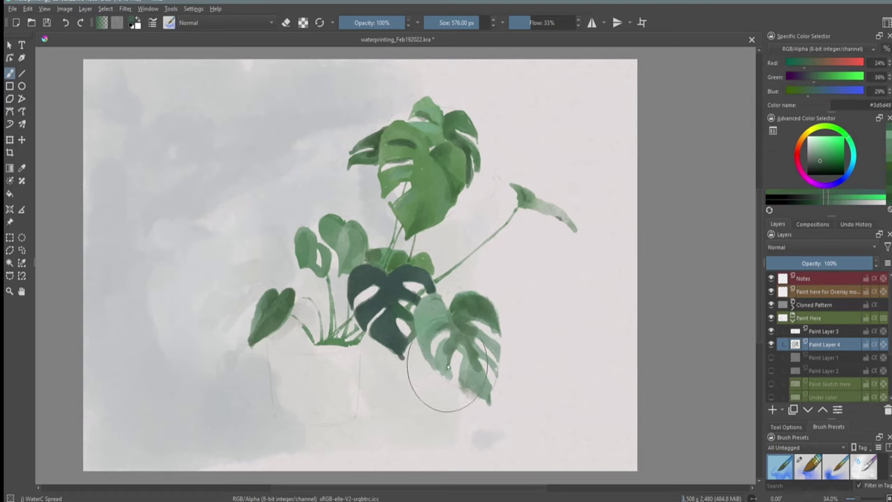
pyautogui.moveTo(487, 354)
pyautogui.mouseDown()
pyautogui.moveTo(497, 339)
pyautogui.moveTo(464, 324)
pyautogui.moveTo(493, 398)
pyautogui.mouseUp()
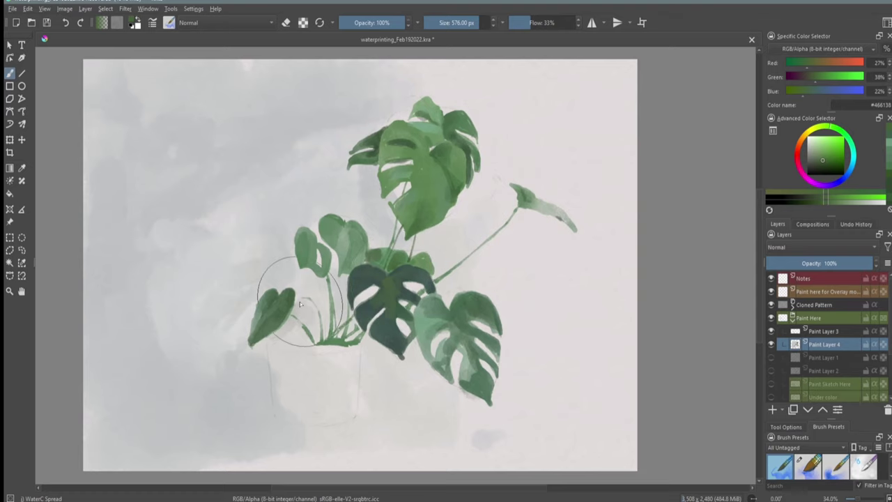
pyautogui.moveTo(300, 305); pyautogui.dragTo(312, 290)
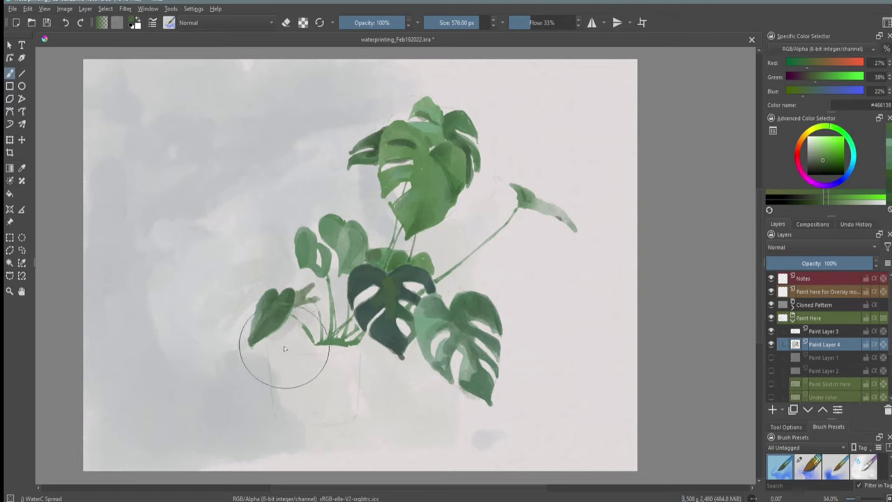
pyautogui.moveTo(285, 348); pyautogui.dragTo(362, 341)
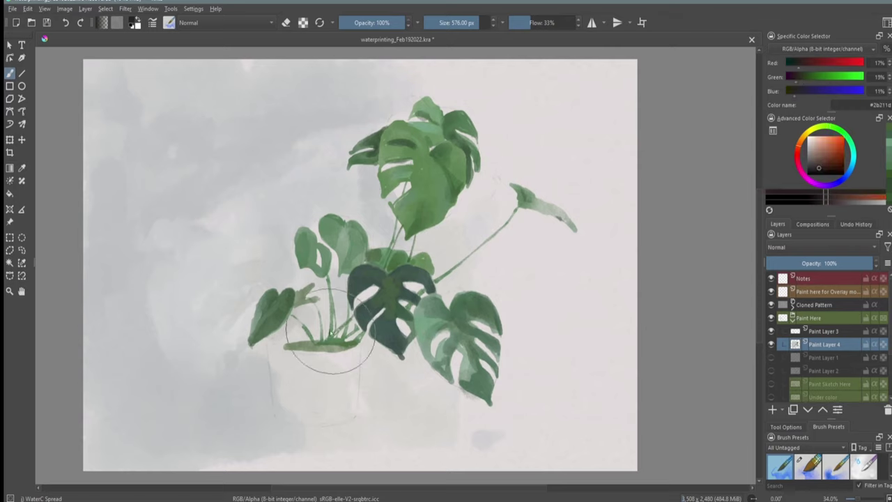
# Step: Add a warm brown soil line at the pot rim and deep-green grass blades at the base
pyautogui.click(821, 166)
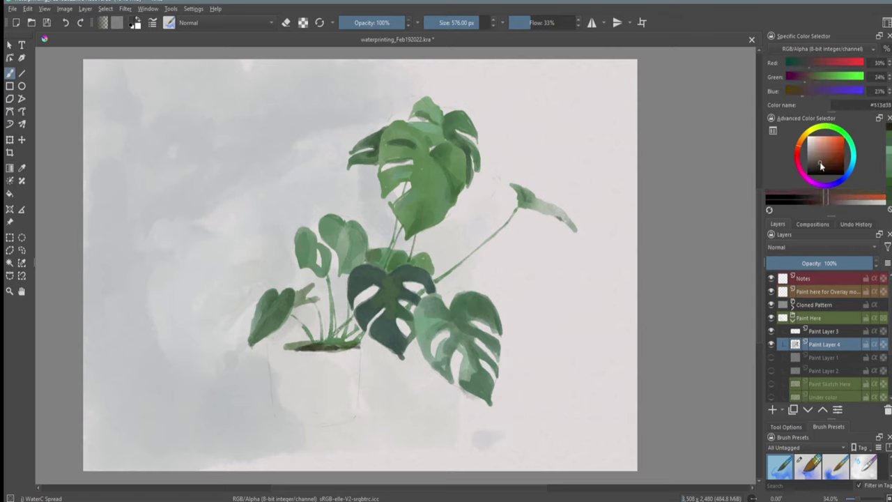
pyautogui.keyDown('ctrl'); pyautogui.click(331, 324); pyautogui.keyUp('ctrl')
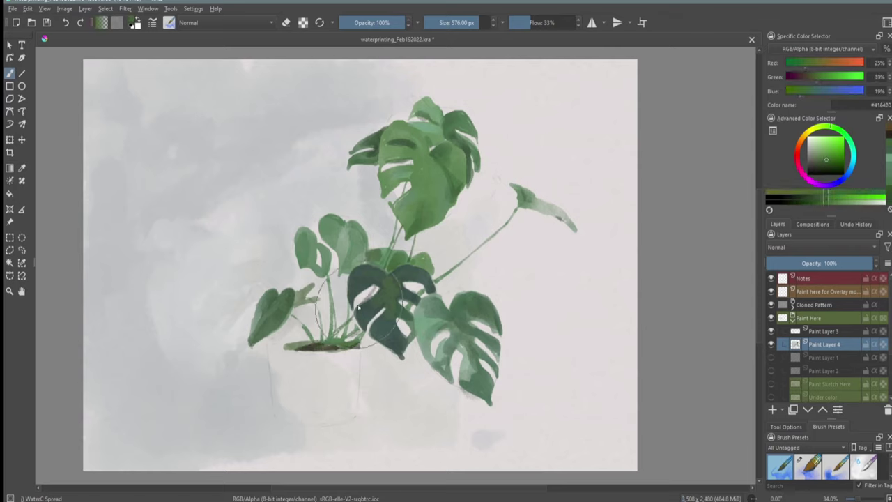
pyautogui.moveTo(328, 342); pyautogui.dragTo(322, 279)
pyautogui.moveTo(341, 341); pyautogui.dragTo(336, 278)
pyautogui.press('/')
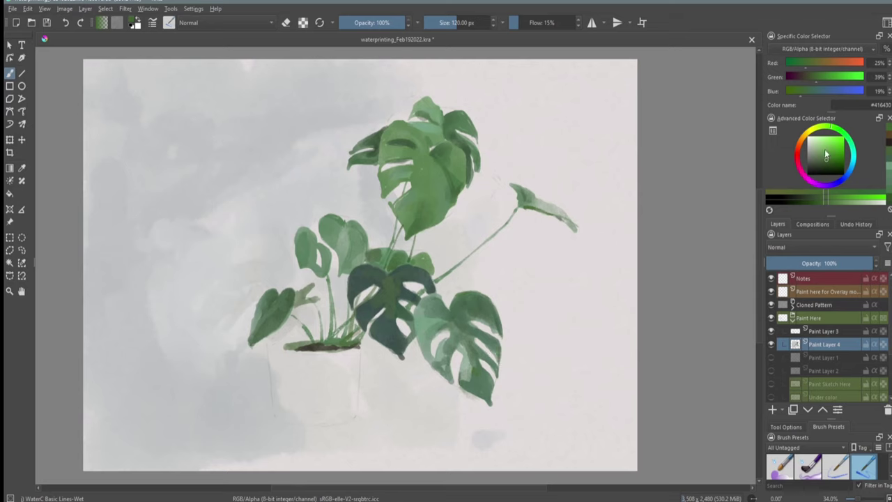
# Step: Wash a bluer green over the lower-right leaf with WaterC Spread
pyautogui.click(808, 91)
pyautogui.press('/')
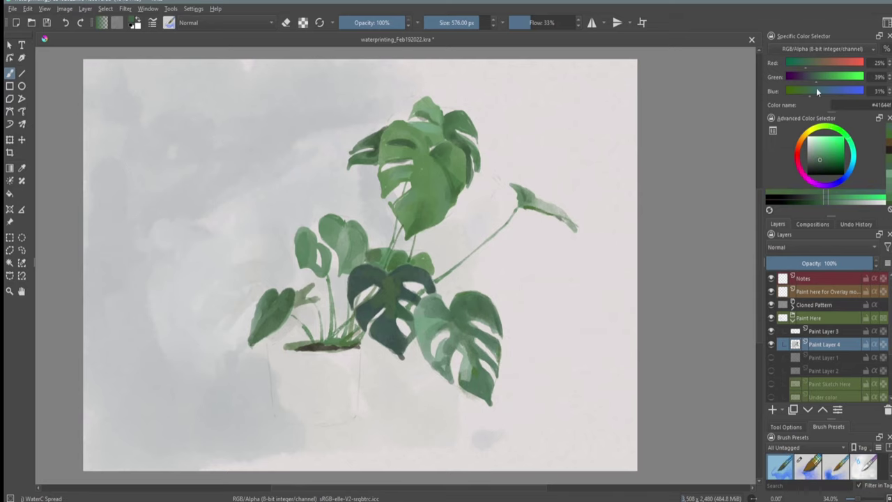
pyautogui.moveTo(468, 352)
pyautogui.mouseDown()
pyautogui.moveTo(478, 384)
pyautogui.moveTo(472, 368)
pyautogui.mouseUp()
pyautogui.click(827, 156)
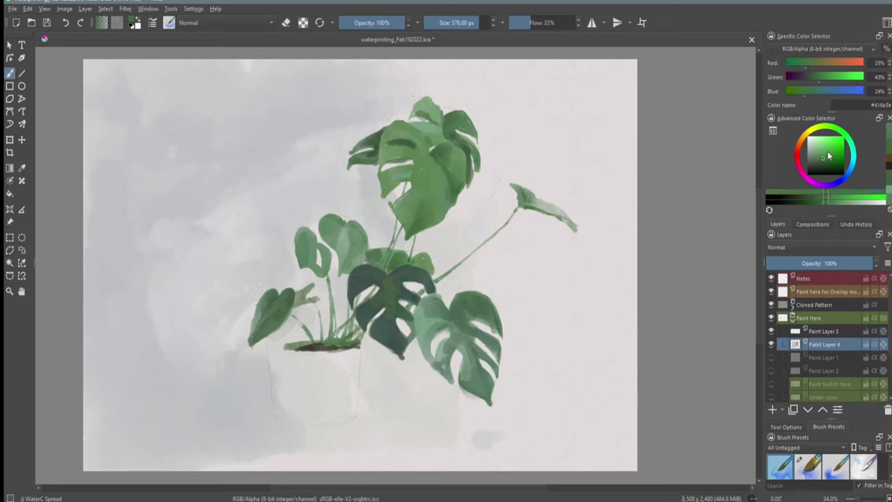
pyautogui.press('/')
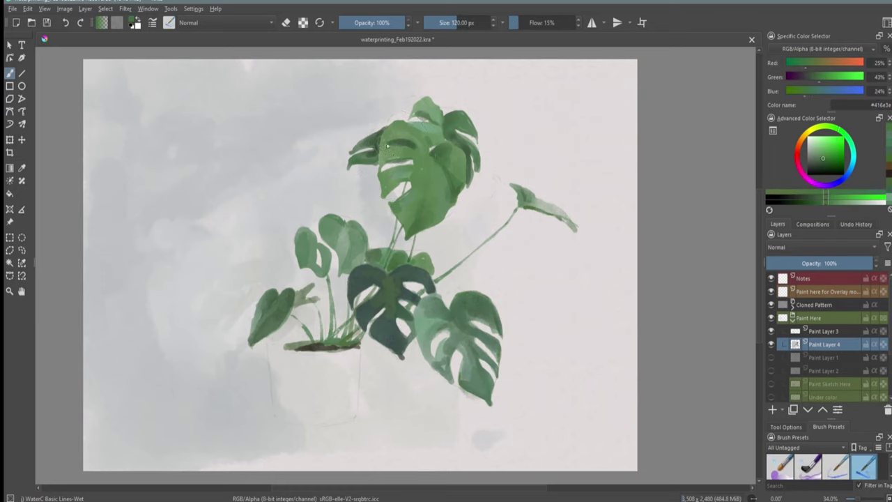
# Step: Try very dark and lighter greens while cycling WaterC Spread and Basic Round-Grunge brushes
pyautogui.rightClick(391, 147)
pyautogui.click(392, 144)
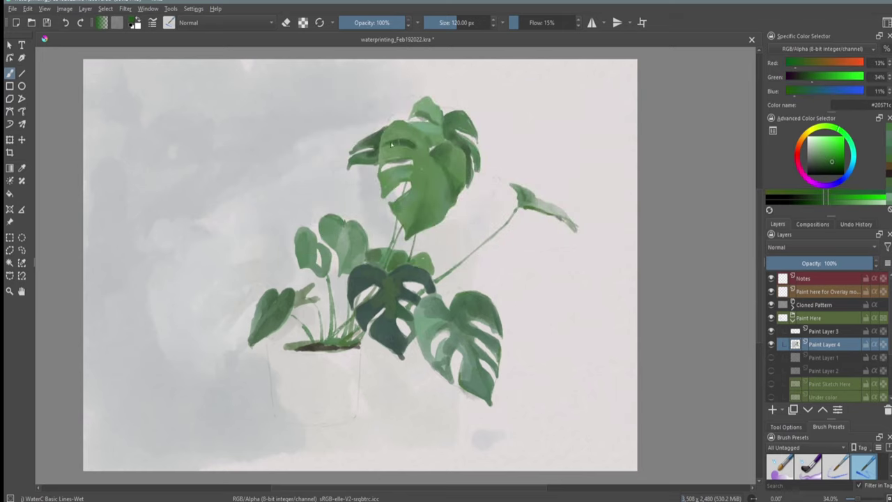
pyautogui.click(805, 81)
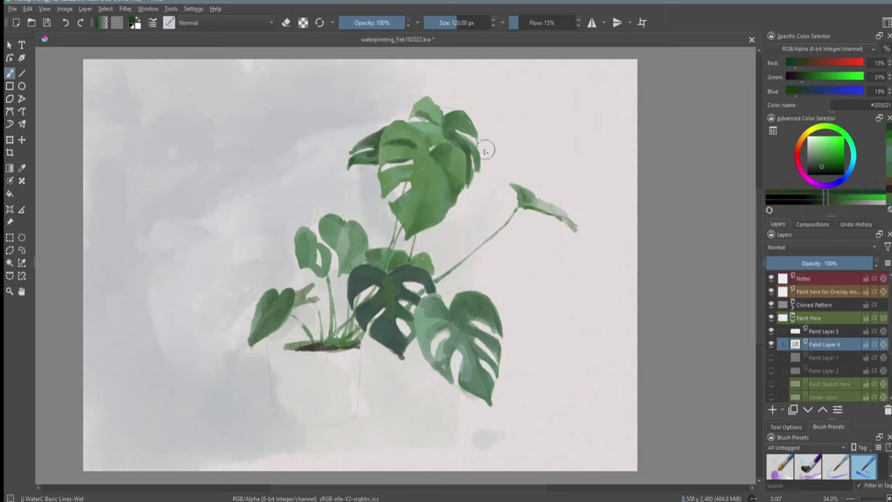
pyautogui.rightClick(458, 183)
pyautogui.click(411, 244)
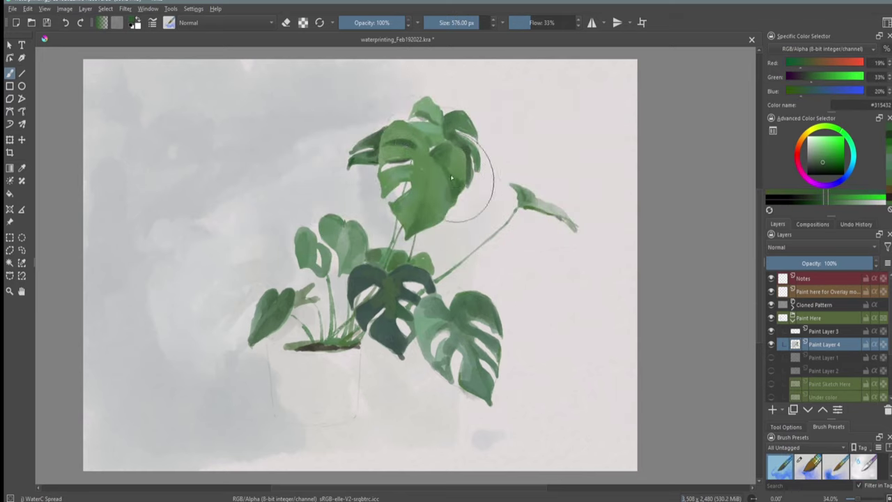
pyautogui.keyDown('ctrl'); pyautogui.click(391, 115); pyautogui.keyUp('ctrl')
pyautogui.rightClick(412, 157)
pyautogui.click(412, 220)
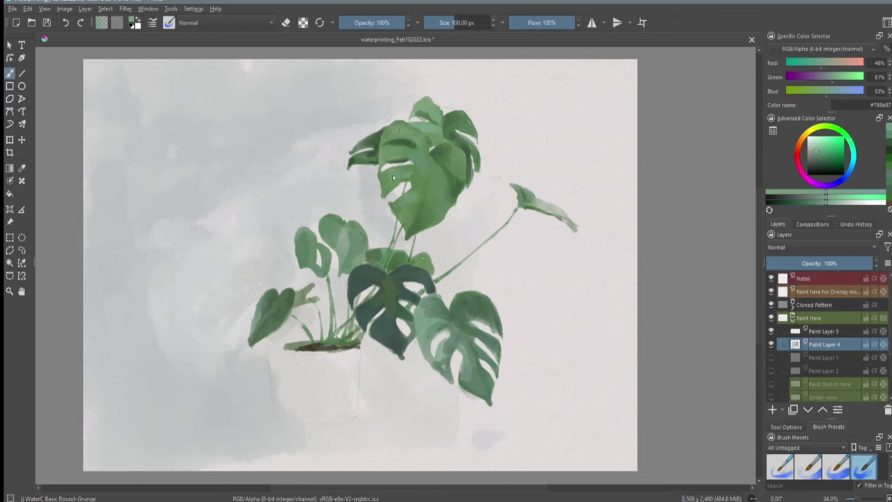
# Step: Darken the middle-left leaf with a darker green using WaterC Flat Decay Tilt
pyautogui.press(',')
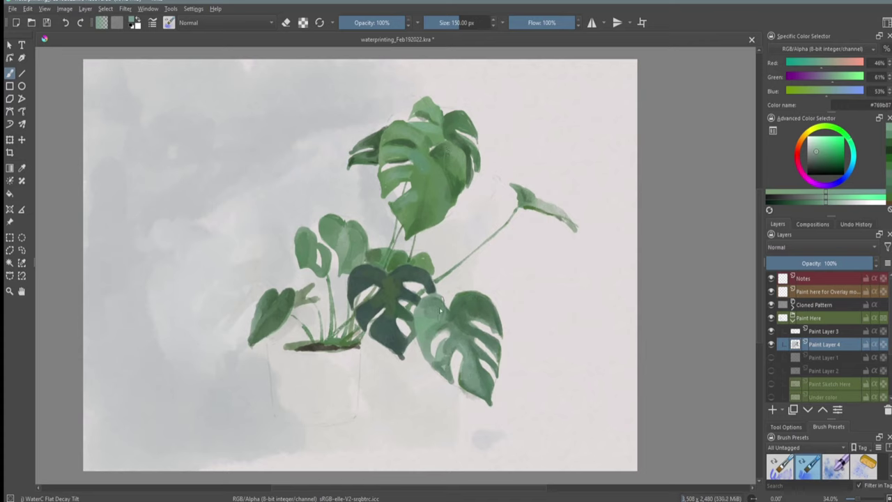
pyautogui.click(841, 132)
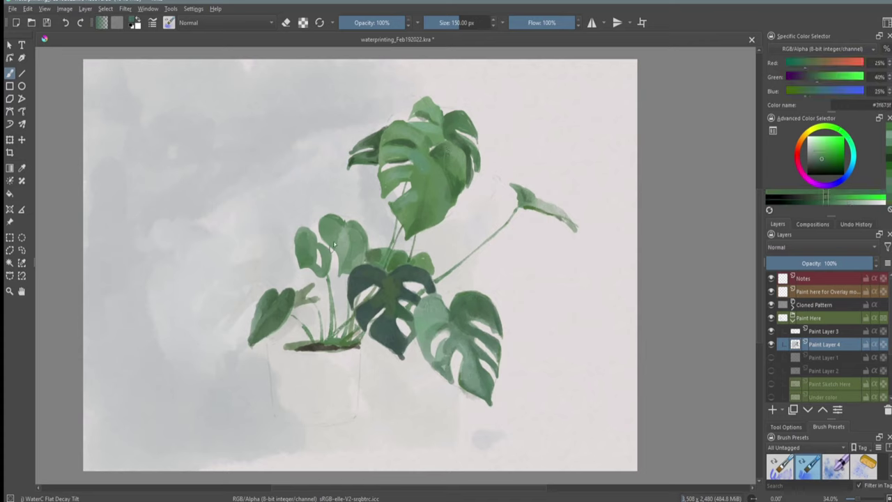
pyautogui.moveTo(341, 234); pyautogui.dragTo(343, 249)
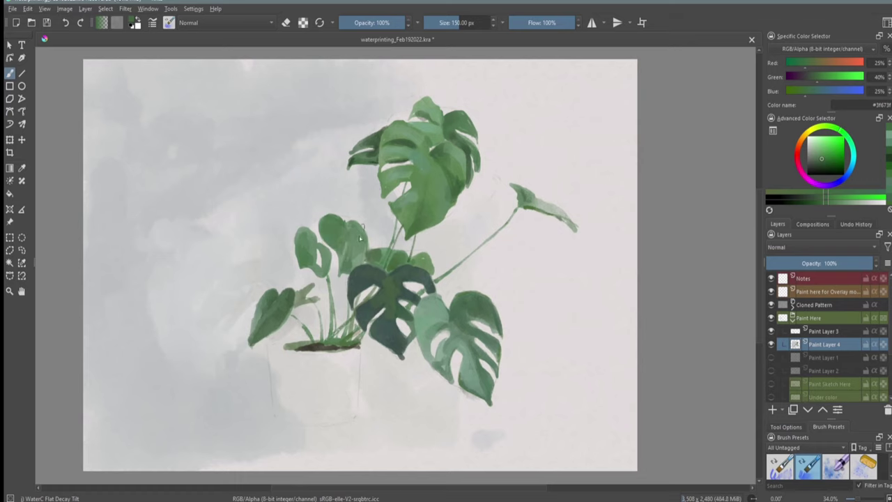
pyautogui.rightClick(353, 319)
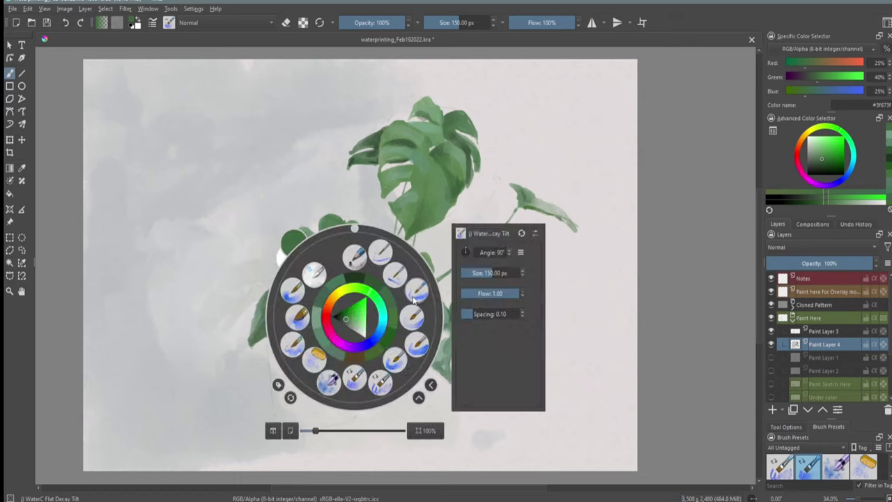
# Step: Paint the pot beneath the plant in grey-beige with WaterC Spread
pyautogui.click(414, 304)
pyautogui.keyDown('ctrl'); pyautogui.click(380, 302); pyautogui.keyUp('ctrl')
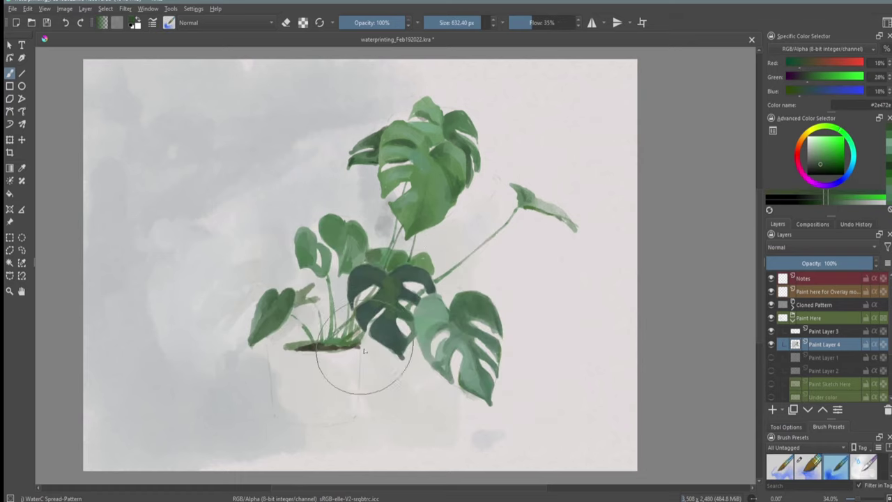
pyautogui.keyDown('ctrl'); pyautogui.click(364, 380); pyautogui.keyUp('ctrl')
pyautogui.press('/')
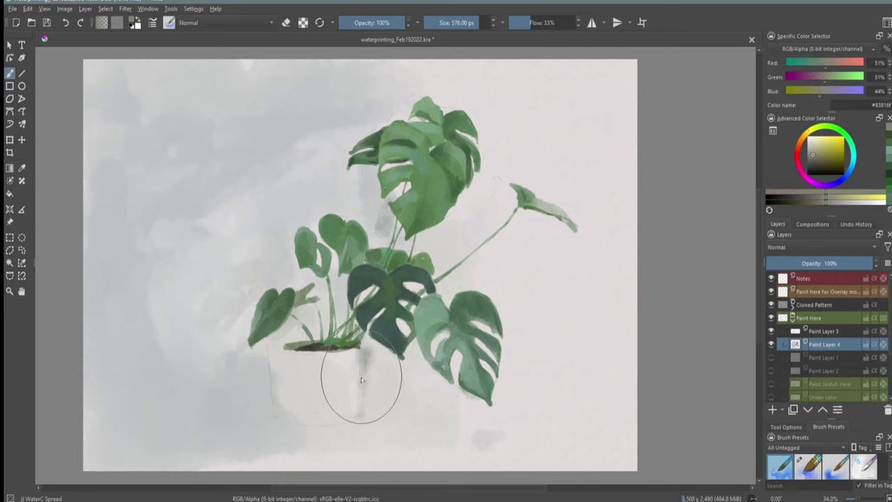
pyautogui.moveTo(361, 377)
pyautogui.mouseDown()
pyautogui.moveTo(285, 358)
pyautogui.moveTo(284, 409)
pyautogui.moveTo(303, 375)
pyautogui.mouseUp()
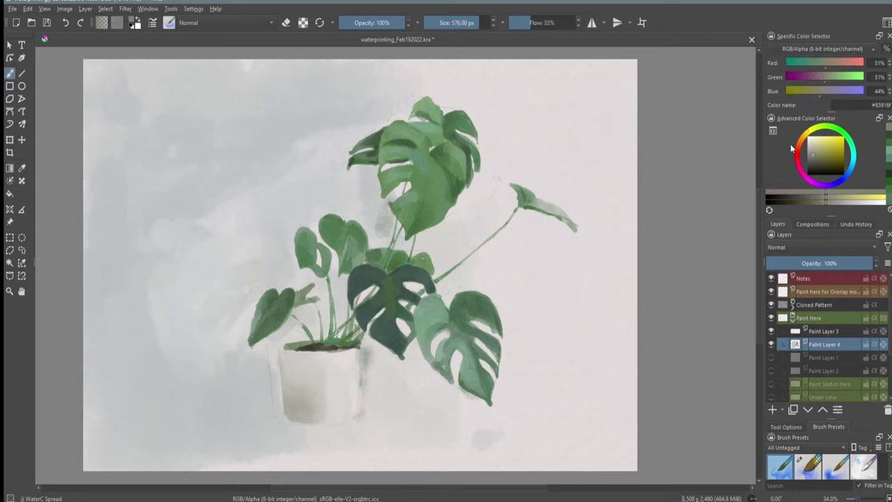
# Step: Shade the pot's right side and bottom in grey, then wash warm beige over it
pyautogui.keyDown('ctrl'); pyautogui.click(371, 394); pyautogui.keyUp('ctrl')
pyautogui.moveTo(371, 390)
pyautogui.mouseDown()
pyautogui.moveTo(353, 440)
pyautogui.moveTo(295, 426)
pyautogui.mouseUp()
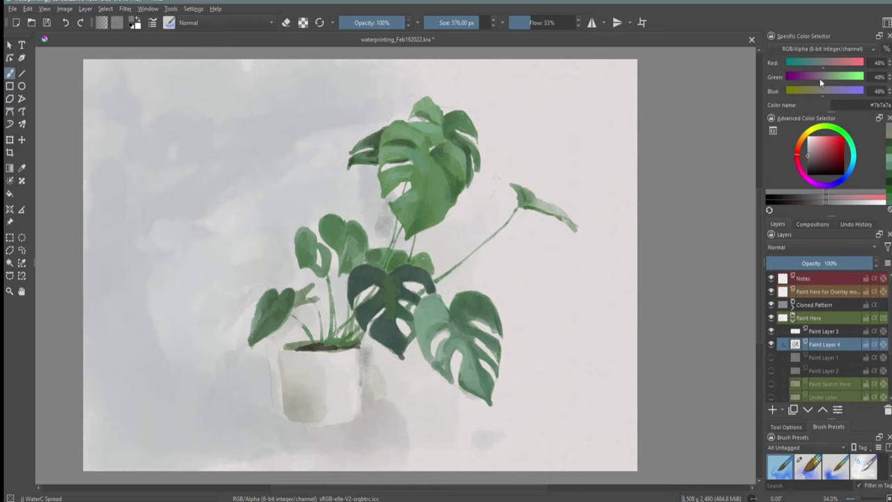
pyautogui.click(813, 156)
pyautogui.moveTo(293, 349)
pyautogui.mouseDown()
pyautogui.moveTo(288, 368)
pyautogui.moveTo(362, 401)
pyautogui.moveTo(361, 426)
pyautogui.mouseUp()
# Step: Add a brownish touch to the pot, trying Round-Grunge and WaterC Spread with a lighter green
pyautogui.keyDown('ctrl'); pyautogui.click(382, 307); pyautogui.keyUp('ctrl')
pyautogui.rightClick(453, 272)
pyautogui.click(398, 318)
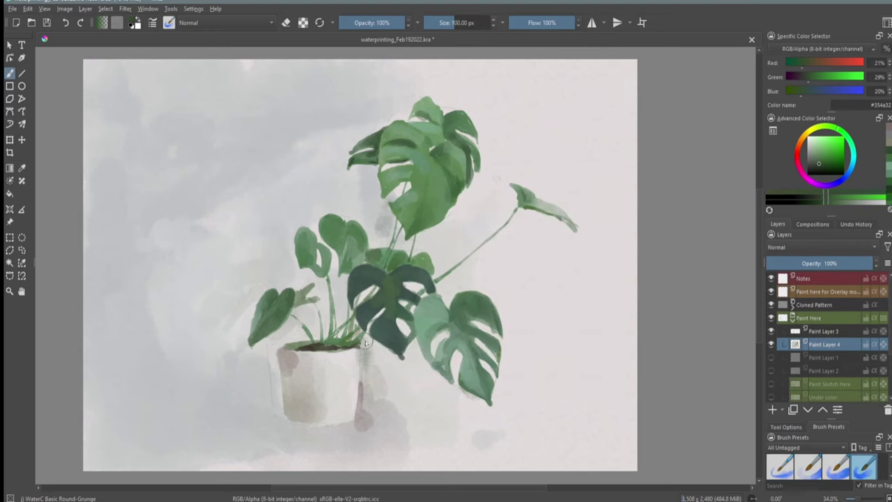
pyautogui.rightClick(468, 277)
pyautogui.click(418, 333)
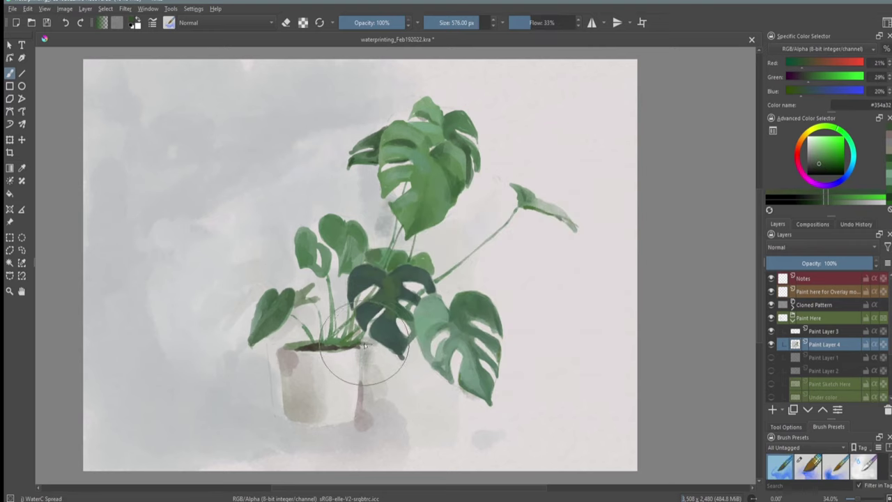
pyautogui.keyDown('ctrl'); pyautogui.click(406, 333); pyautogui.keyUp('ctrl')
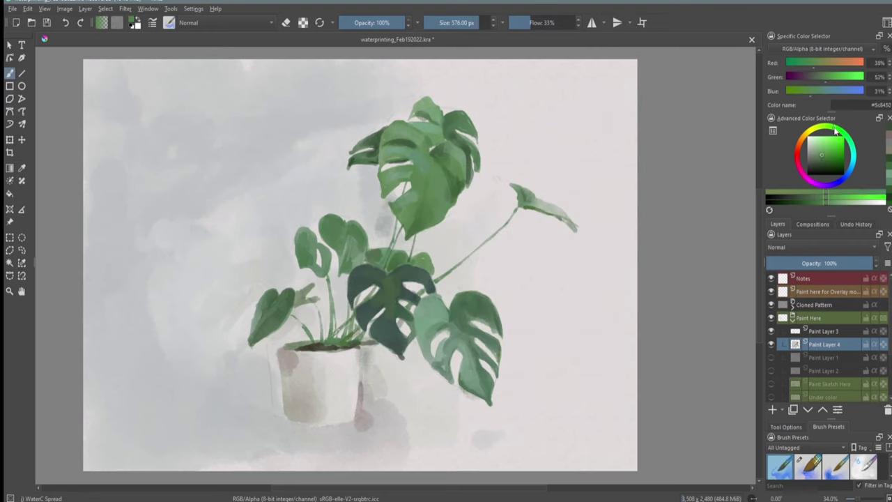
# Step: Load the WaterC Basic Lines-Wet brush with a deep green for leaf detail
pyautogui.rightClick(408, 344)
pyautogui.click(432, 292)
pyautogui.keyDown('ctrl'); pyautogui.click(404, 352); pyautogui.keyUp('ctrl')
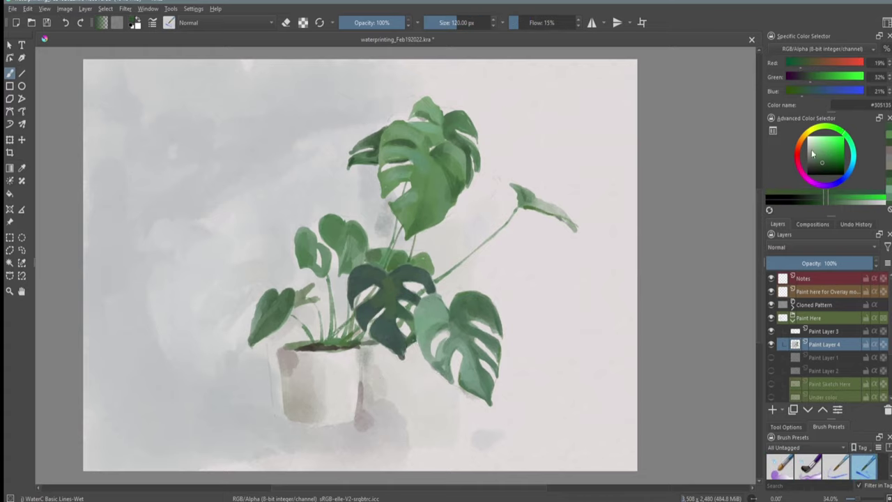
pyautogui.keyDown('ctrl'); pyautogui.click(422, 287); pyautogui.keyUp('ctrl')
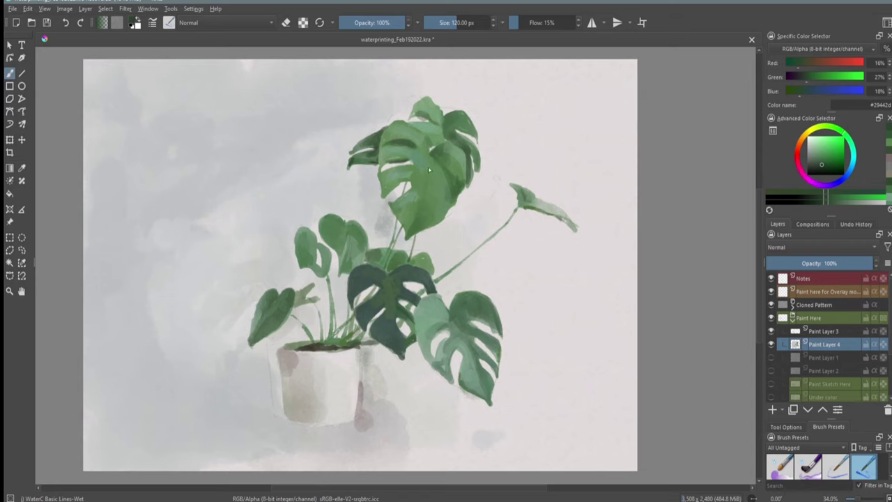
# Step: Paint leaf details in lighter and medium-dark greens, fine-tuning the shade with K and L
pyautogui.keyDown('ctrl'); pyautogui.click(427, 196); pyautogui.keyUp('ctrl')
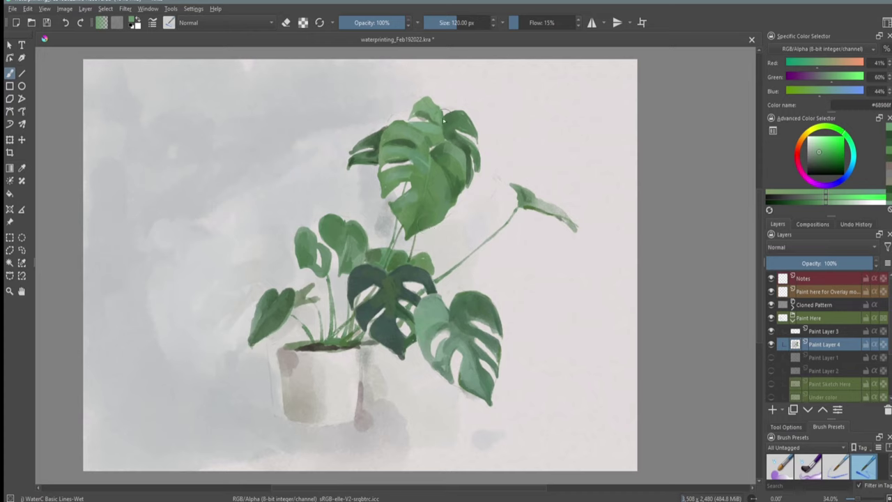
pyautogui.keyDown('ctrl'); pyautogui.click(428, 140); pyautogui.keyUp('ctrl')
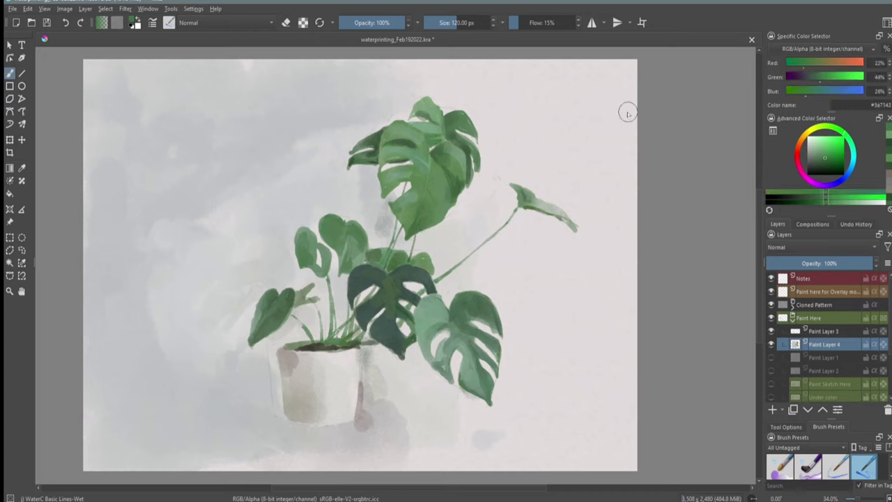
pyautogui.press('k')
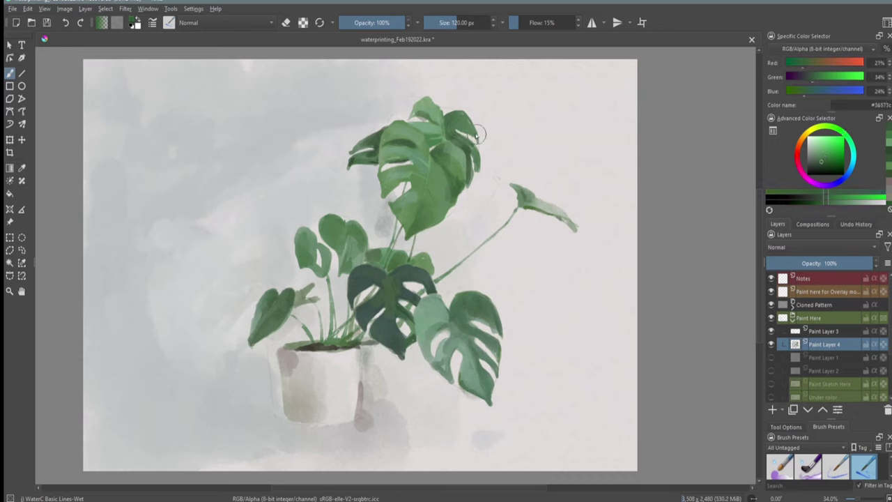
pyautogui.press('l')
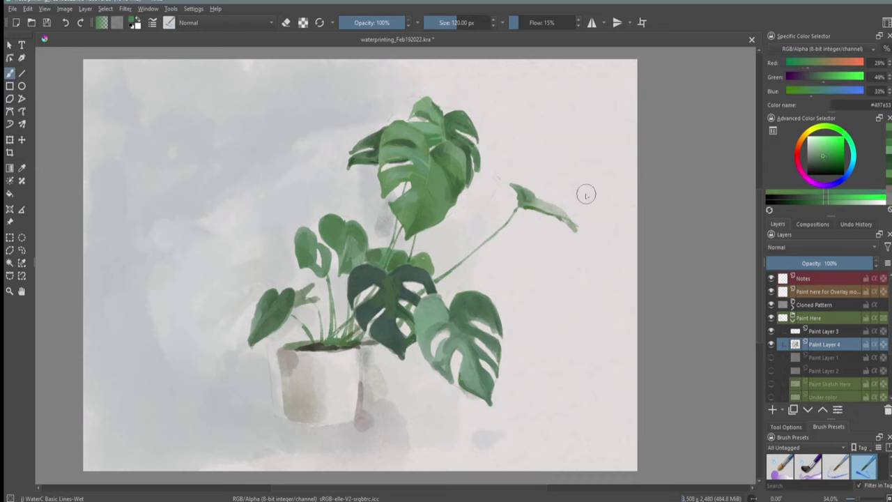
pyautogui.click(823, 150)
# Step: Set up the large WaterC Spread brush with a pale, lightened green for foliage washes
pyautogui.rightClick(409, 200)
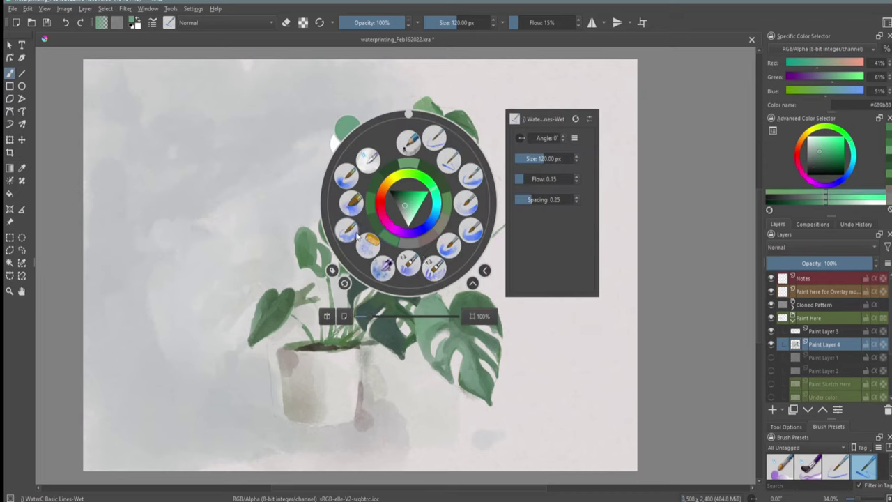
pyautogui.click(460, 230)
pyautogui.rightClick(387, 186)
pyautogui.click(391, 112)
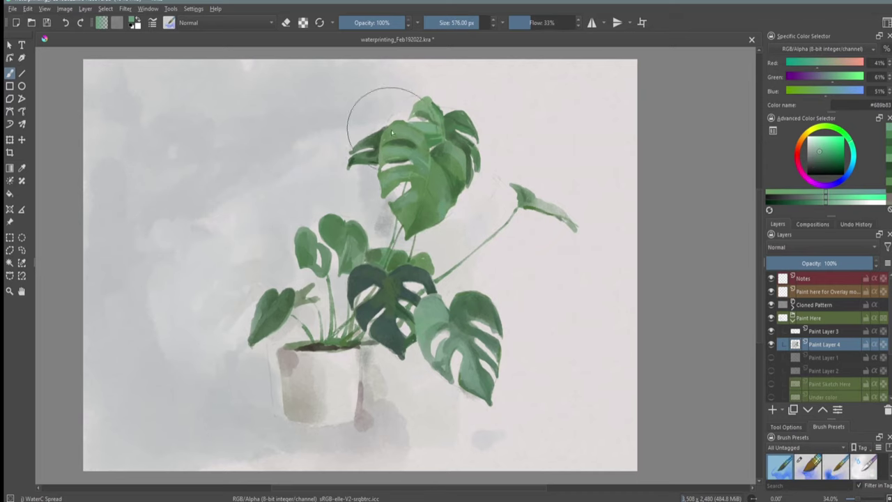
pyautogui.click(818, 150)
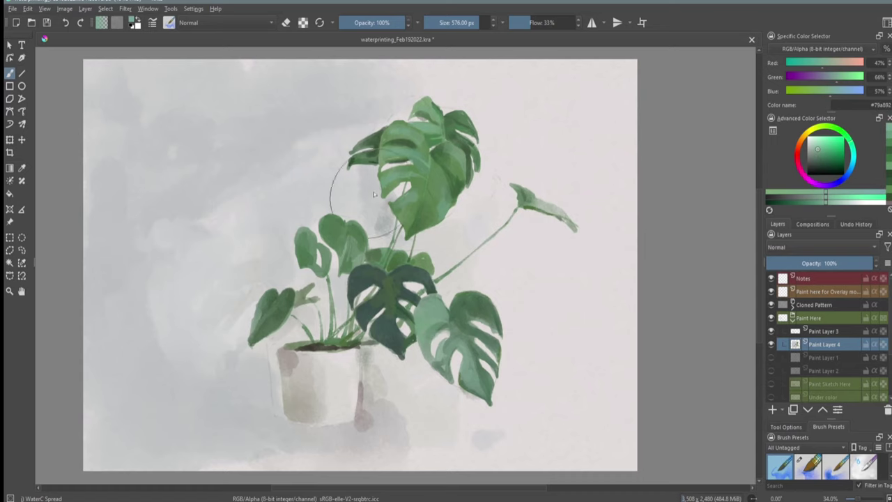
pyautogui.press('l')
# Step: Add darker green leaf and stem touches with the wet line brush, then return to the spread brush
pyautogui.rightClick(380, 237)
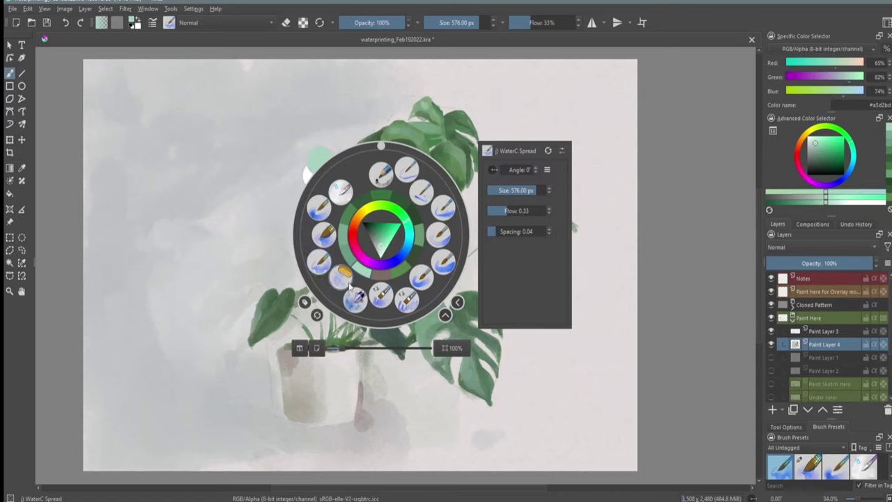
pyautogui.click(430, 157)
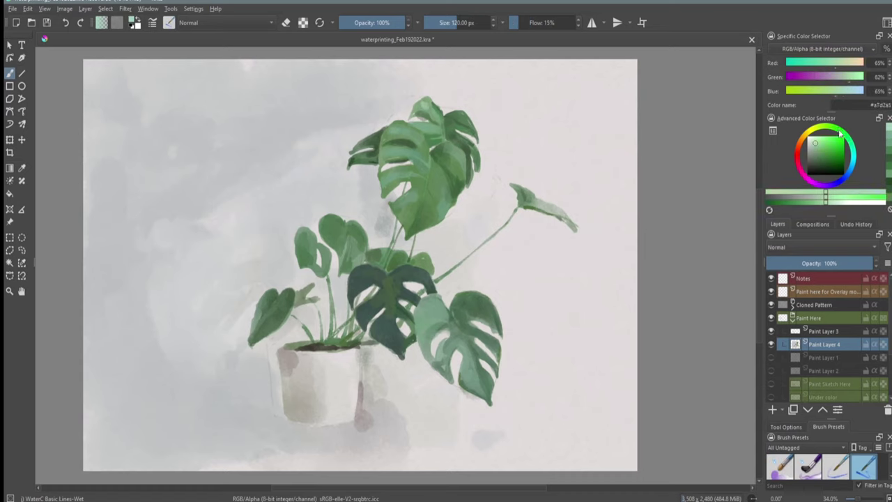
pyautogui.press('k')
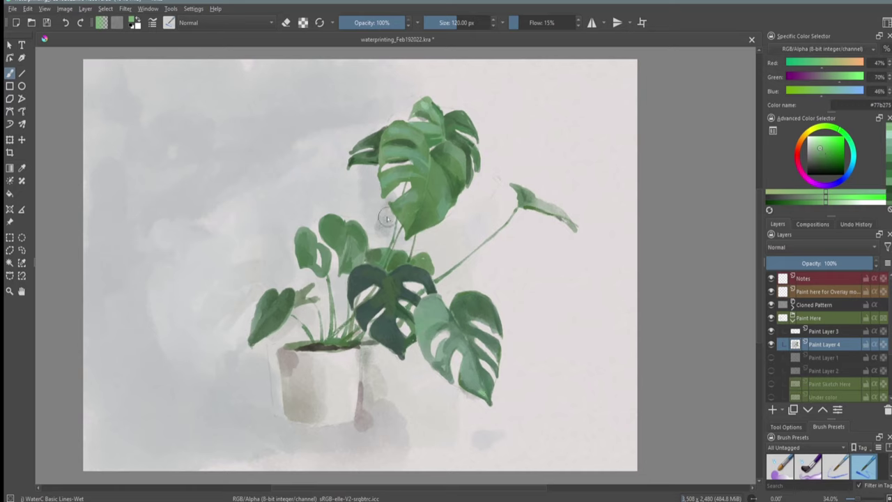
pyautogui.press('k')
pyautogui.press('k')
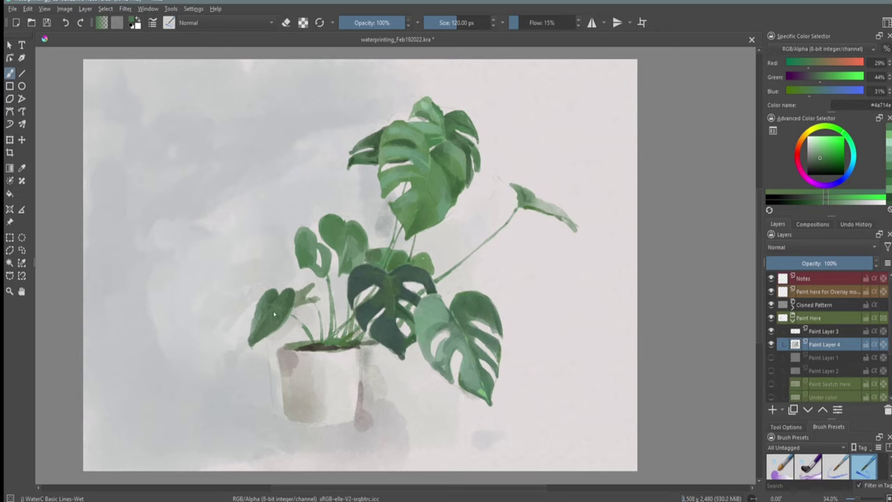
pyautogui.rightClick(541, 255)
pyautogui.click(481, 300)
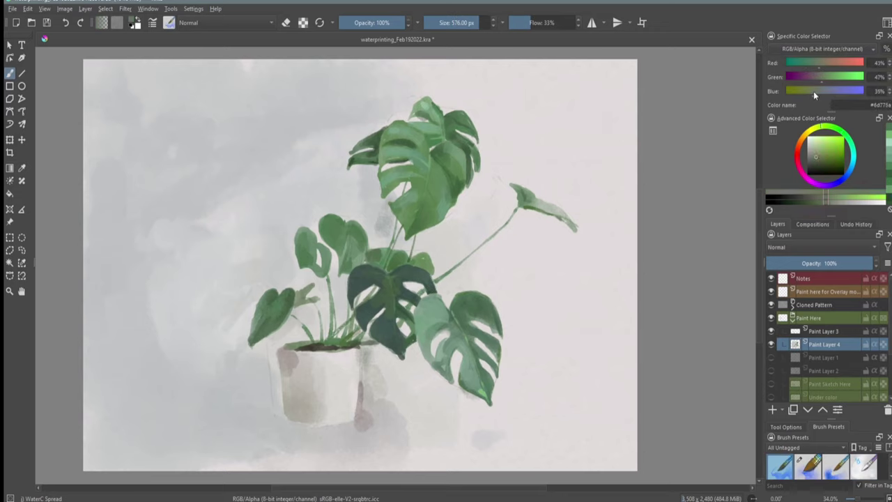
# Step: Paint a neutral grey shadow right of the pot, then draw thin dark pot-base and saucer lines
pyautogui.click(811, 158)
pyautogui.moveTo(433, 426)
pyautogui.mouseDown()
pyautogui.moveTo(419, 366)
pyautogui.moveTo(474, 424)
pyautogui.moveTo(499, 382)
pyautogui.moveTo(528, 358)
pyautogui.moveTo(420, 428)
pyautogui.moveTo(358, 428)
pyautogui.moveTo(488, 427)
pyautogui.moveTo(390, 428)
pyautogui.mouseUp()
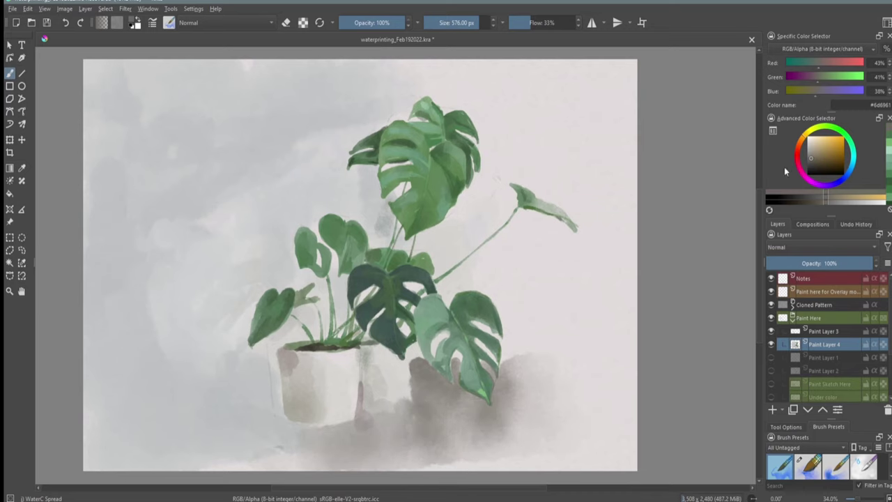
pyautogui.click(864, 466)
pyautogui.moveTo(285, 414)
pyautogui.mouseDown()
pyautogui.moveTo(319, 404)
pyautogui.moveTo(342, 422)
pyautogui.moveTo(361, 418)
pyautogui.mouseUp()
pyautogui.moveTo(277, 423)
pyautogui.mouseDown()
pyautogui.moveTo(359, 416)
pyautogui.moveTo(311, 424)
pyautogui.mouseUp()
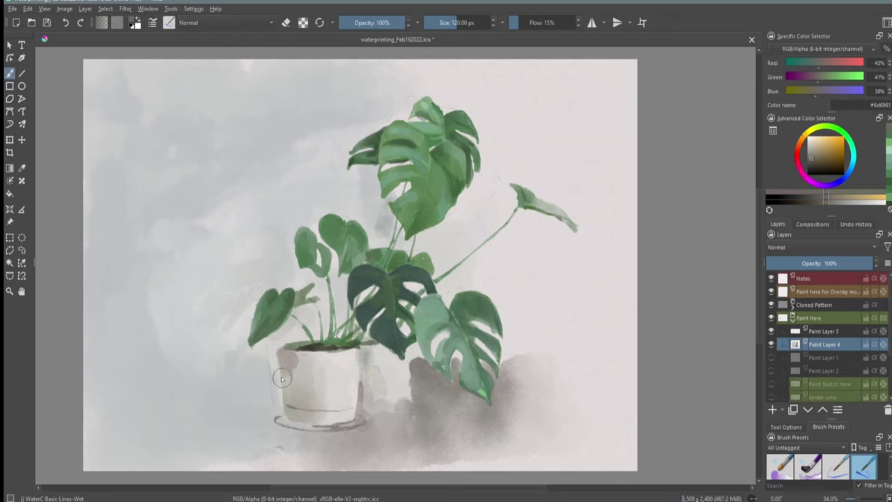
# Step: Add a dark stroke down the pot's right edge and load a warm grey on the spread brush
pyautogui.moveTo(359, 384); pyautogui.dragTo(357, 408)
pyautogui.click(819, 161)
pyautogui.click(781, 466)
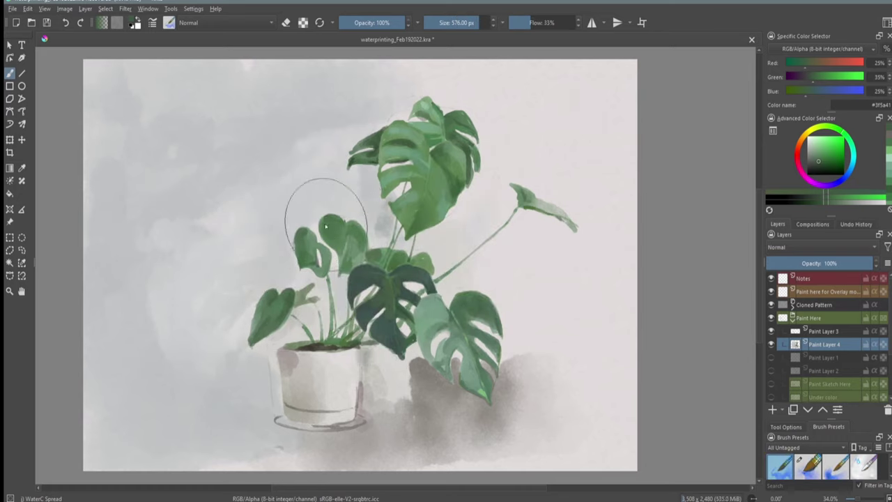
pyautogui.rightClick(479, 293)
pyautogui.click(527, 278)
pyautogui.click(819, 167)
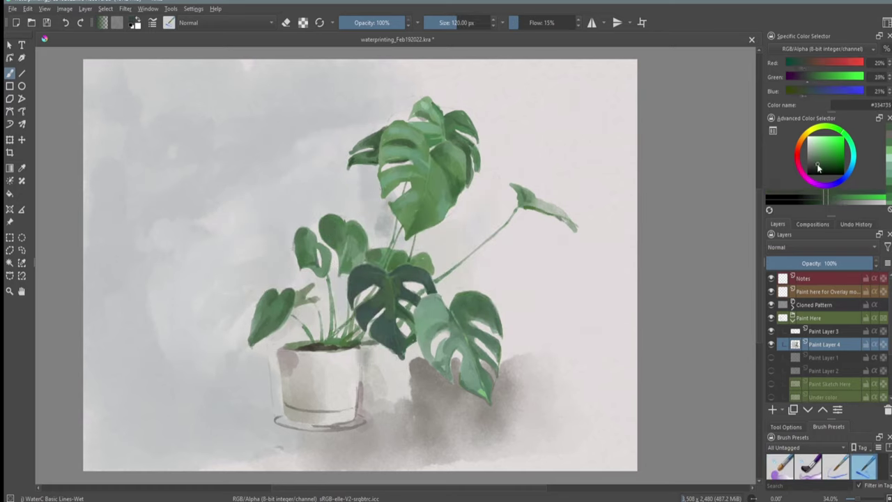
pyautogui.keyDown('ctrl'); pyautogui.click(322, 354); pyautogui.keyUp('ctrl')
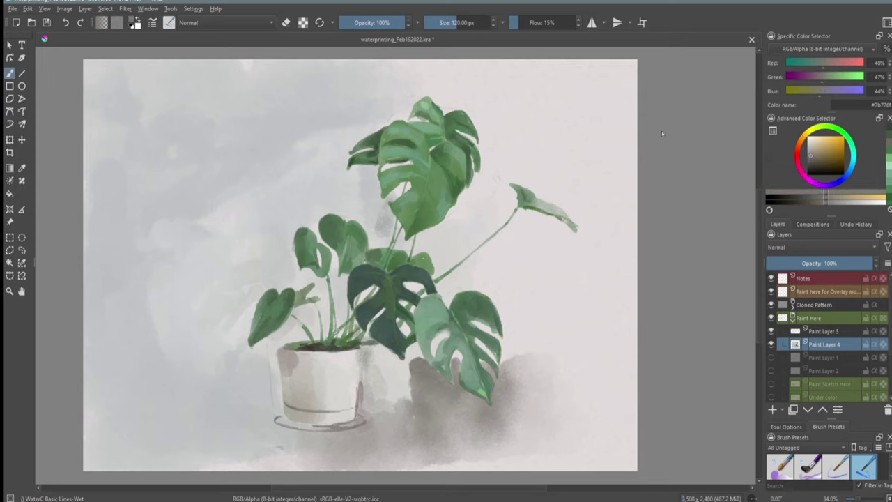
pyautogui.press('/')
# Step: Shade the pot body in reddish grey and enlarge the neutral grey shadow to its right
pyautogui.keyDown('ctrl'); pyautogui.click(295, 373); pyautogui.keyUp('ctrl')
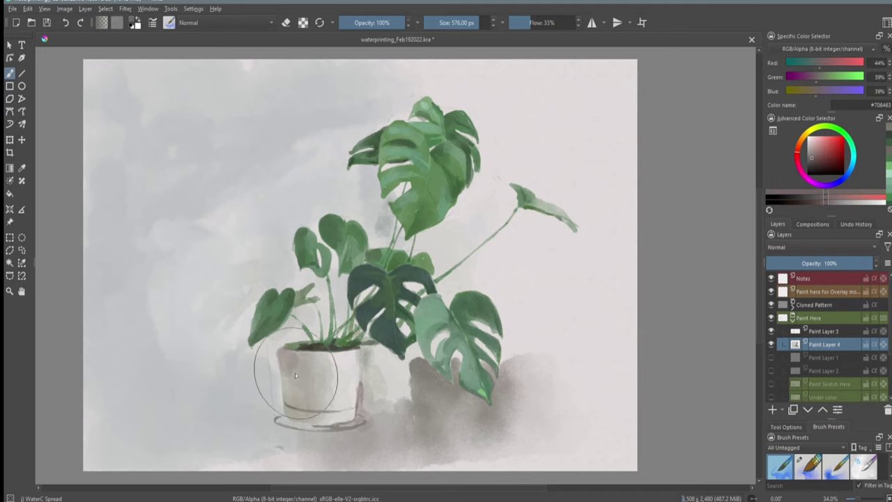
pyautogui.moveTo(295, 377); pyautogui.dragTo(320, 429)
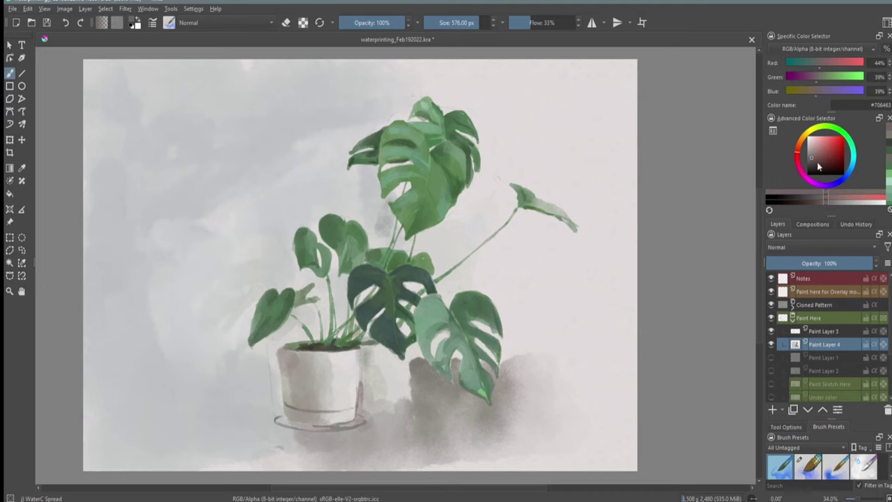
pyautogui.keyDown('ctrl'); pyautogui.click(408, 394); pyautogui.keyUp('ctrl')
pyautogui.moveTo(452, 460)
pyautogui.mouseDown()
pyautogui.moveTo(548, 358)
pyautogui.moveTo(523, 428)
pyautogui.mouseUp()
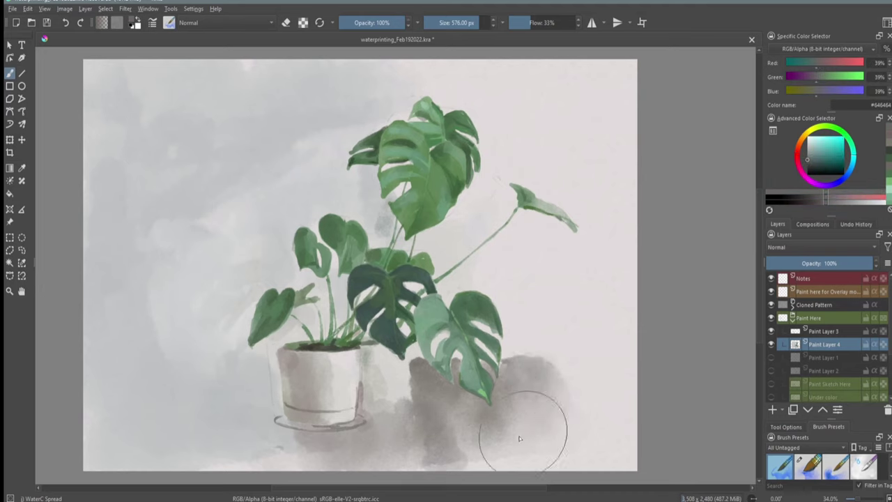
# Step: Warm the shadow grey and paint shadow to the left of and below the pot
pyautogui.click(814, 90)
pyautogui.click(812, 91)
pyautogui.click(811, 77)
pyautogui.click(814, 63)
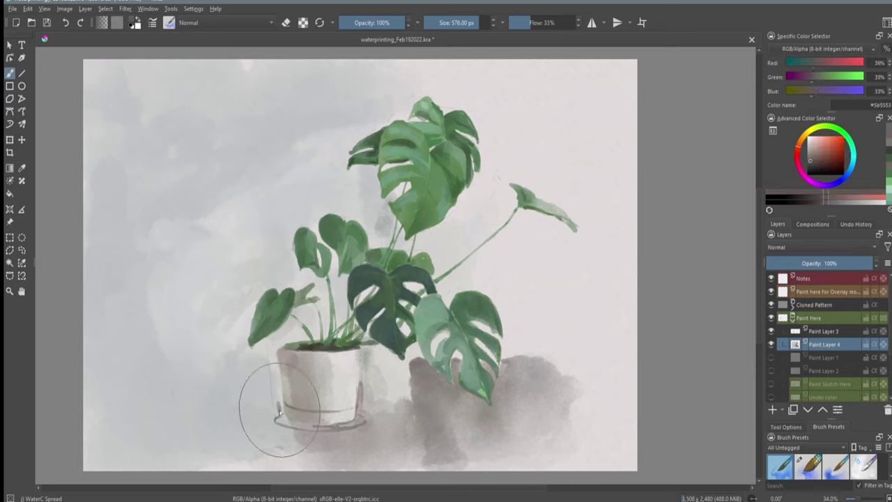
pyautogui.moveTo(268, 399)
pyautogui.mouseDown()
pyautogui.moveTo(240, 408)
pyautogui.moveTo(219, 368)
pyautogui.moveTo(287, 461)
pyautogui.moveTo(254, 350)
pyautogui.mouseUp()
pyautogui.click(864, 466)
# Step: Draw a dark stroke at the pot base, a stand leg, and dark green stem strokes
pyautogui.moveTo(300, 417); pyautogui.dragTo(280, 427)
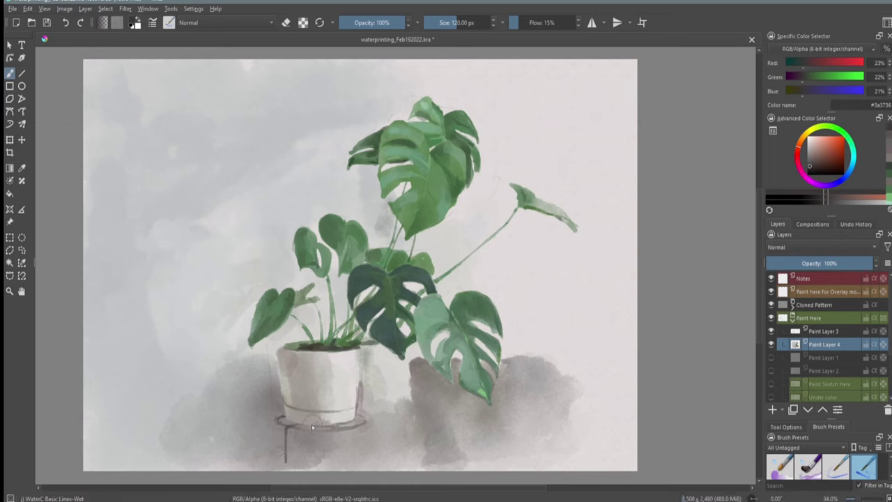
pyautogui.moveTo(362, 428); pyautogui.dragTo(355, 466)
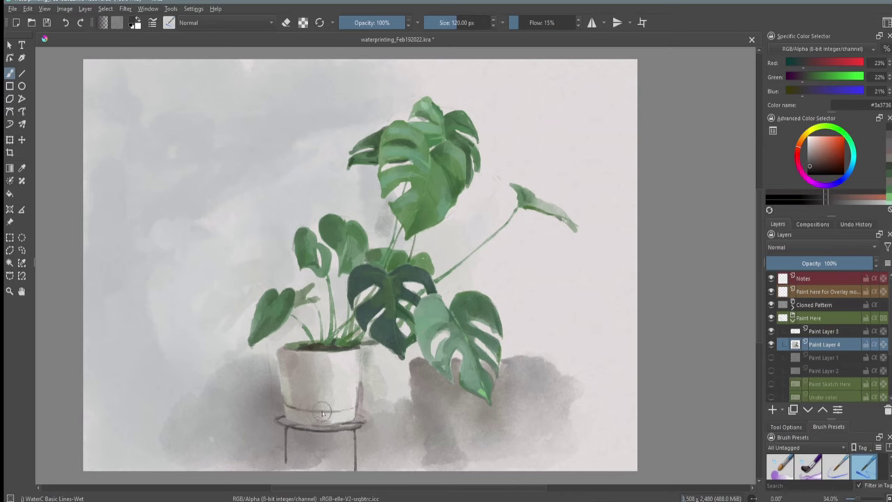
pyautogui.keyDown('ctrl'); pyautogui.click(296, 335); pyautogui.keyUp('ctrl')
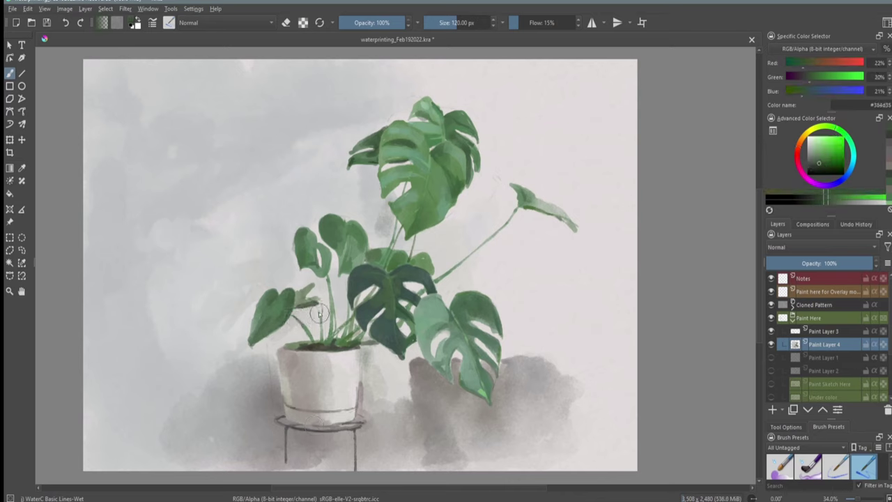
pyautogui.moveTo(315, 328); pyautogui.dragTo(330, 314)
# Step: Paint thin grey-brown streaks just right of the pot, above the stand
pyautogui.keyDown('ctrl'); pyautogui.click(368, 348); pyautogui.keyUp('ctrl')
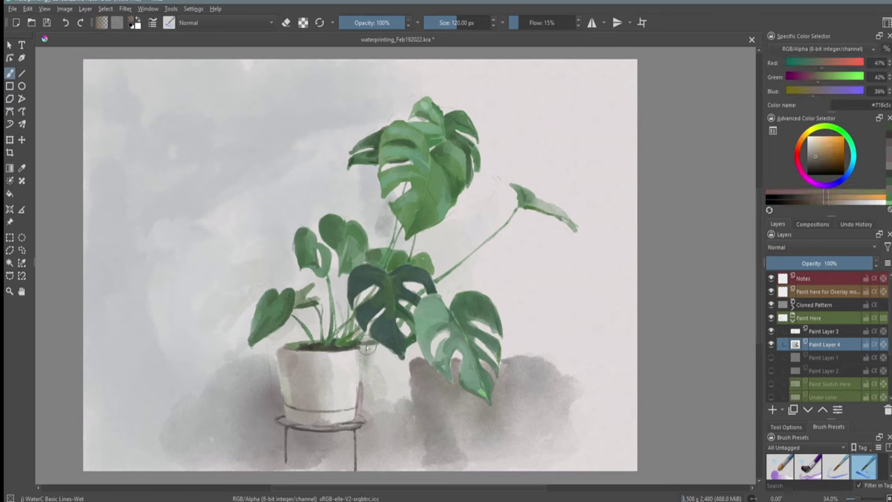
pyautogui.moveTo(375, 393); pyautogui.dragTo(387, 463)
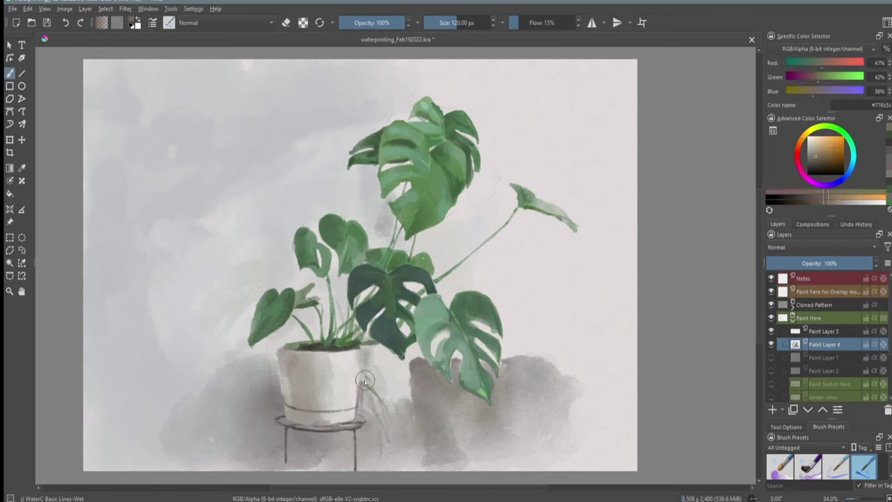
pyautogui.moveTo(366, 359); pyautogui.dragTo(380, 387)
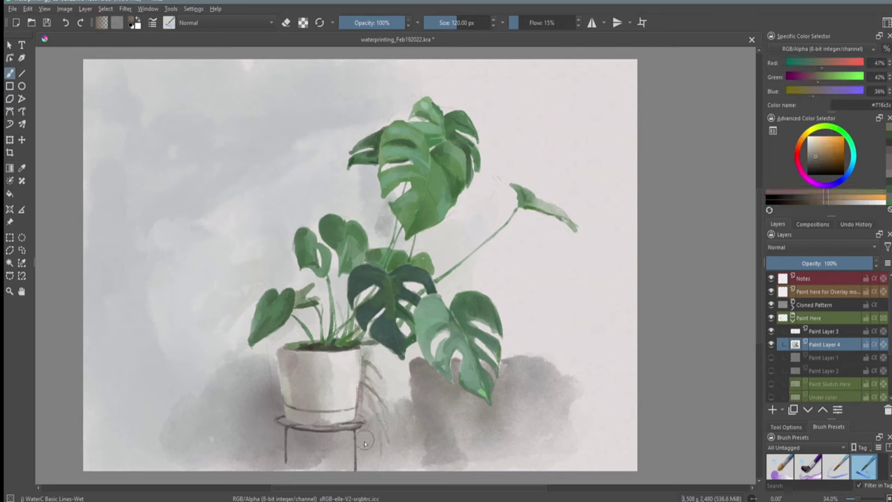
pyautogui.click(811, 164)
# Step: Wash dark grey into the shadow beside the pot with the WaterC Spread brush
pyautogui.rightClick(418, 354)
pyautogui.click(414, 410)
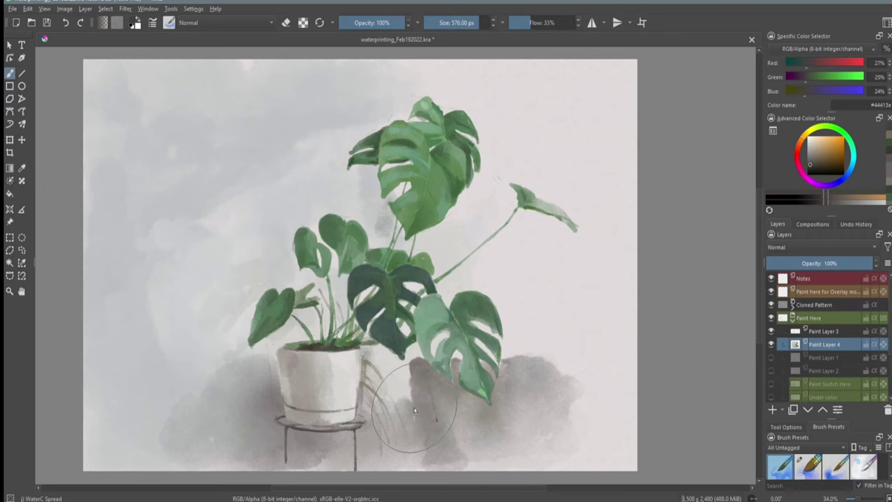
pyautogui.moveTo(414, 410); pyautogui.dragTo(424, 454)
# Step: Extend the far-right leaf tip in lighter green and dab darker green onto another leaf
pyautogui.keyDown('ctrl'); pyautogui.click(498, 349); pyautogui.keyUp('ctrl')
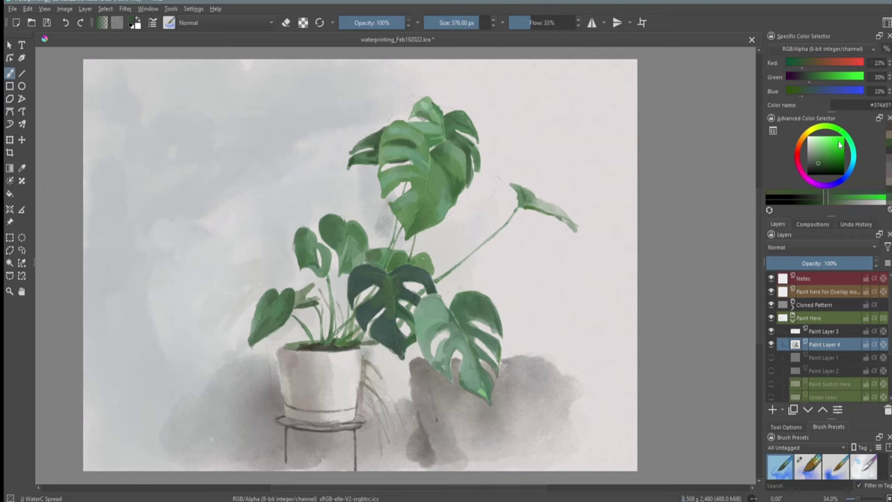
pyautogui.click(817, 164)
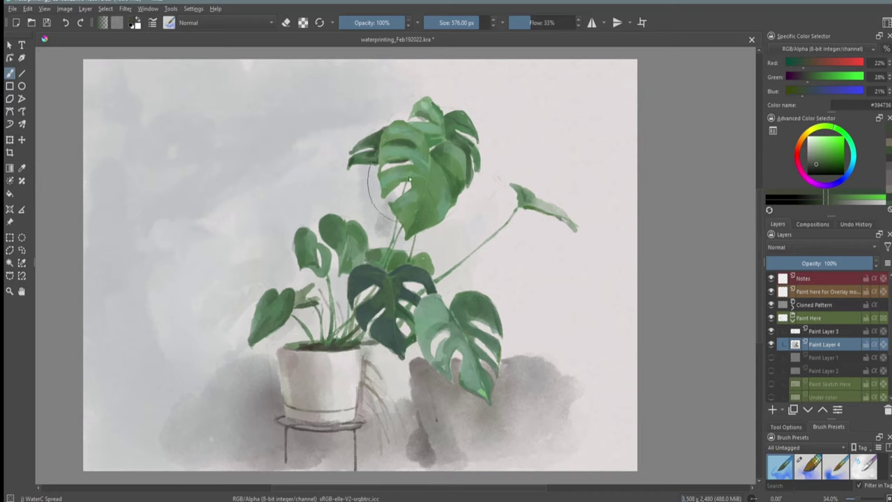
pyautogui.press('/')
pyautogui.keyDown('ctrl'); pyautogui.click(416, 240); pyautogui.keyUp('ctrl')
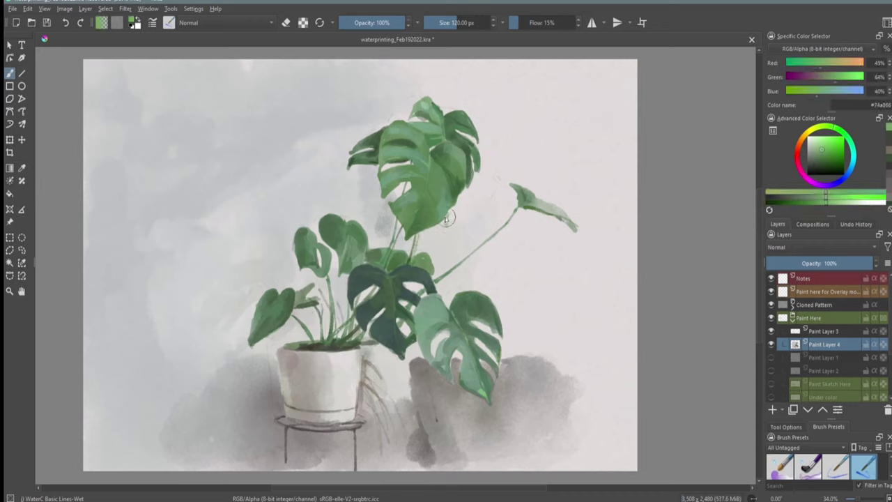
pyautogui.moveTo(470, 256); pyautogui.dragTo(589, 233)
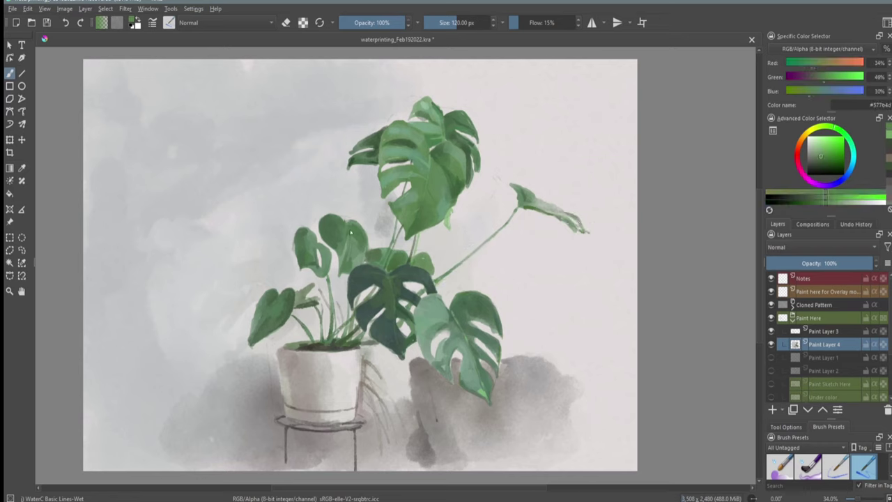
pyautogui.click(824, 166)
pyautogui.moveTo(351, 242); pyautogui.dragTo(360, 233)
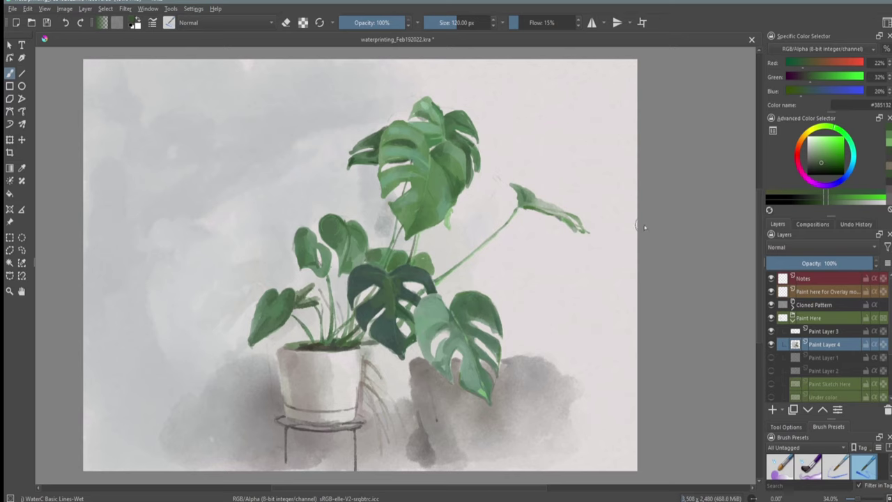
pyautogui.click(812, 165)
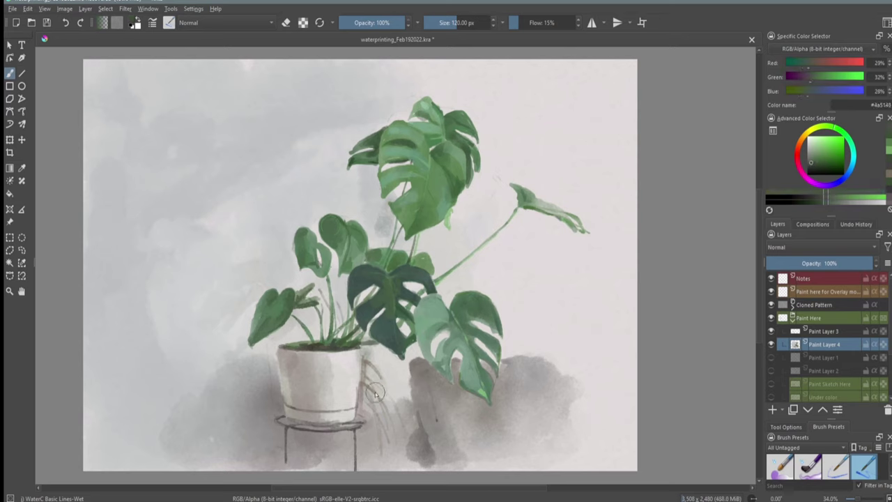
pyautogui.rightClick(413, 416)
pyautogui.click(447, 237)
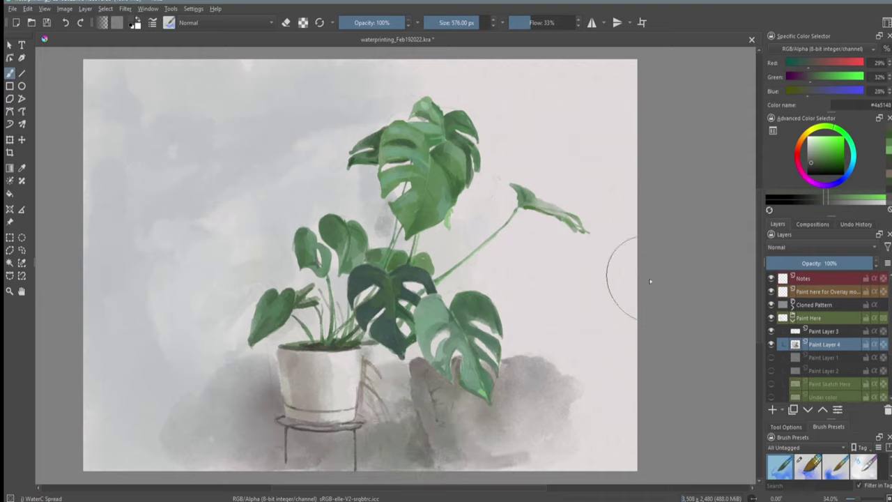
# Step: Load WaterC Basic Lines-Wet and adjust the green darker, then slightly brighter
pyautogui.rightClick(418, 241)
pyautogui.click(416, 242)
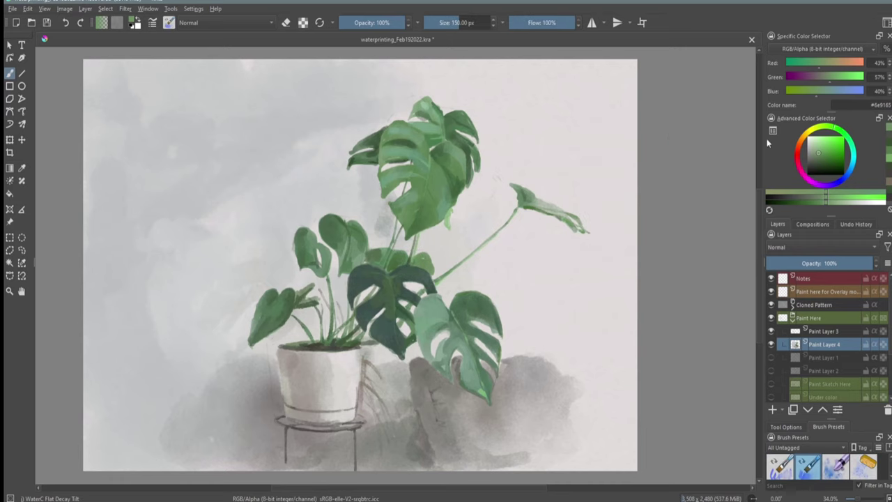
pyautogui.click(864, 465)
pyautogui.press('k')
pyautogui.press('k')
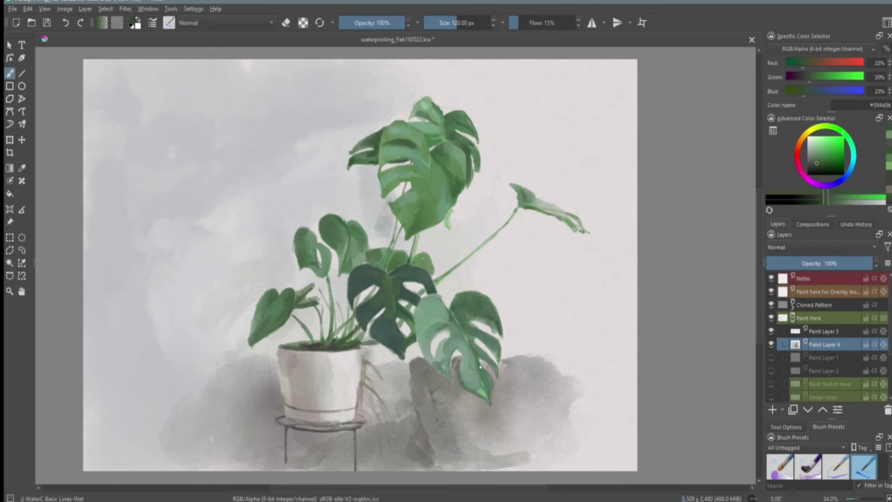
pyautogui.keyDown('ctrl'); pyautogui.click(449, 341); pyautogui.keyUp('ctrl')
pyautogui.press('/')
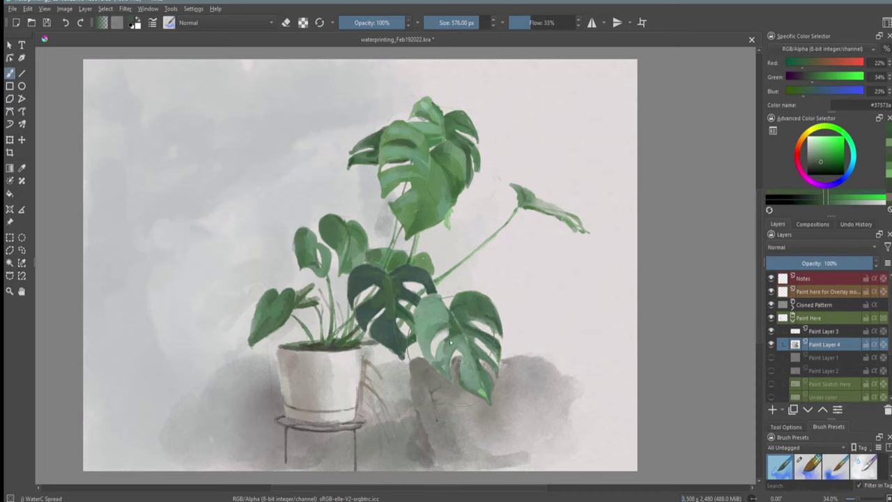
# Step: Wash neutral grey over the shadow beneath the lower-right leaves, then select pale and darker greens
pyautogui.keyDown('ctrl'); pyautogui.click(461, 395); pyautogui.keyUp('ctrl')
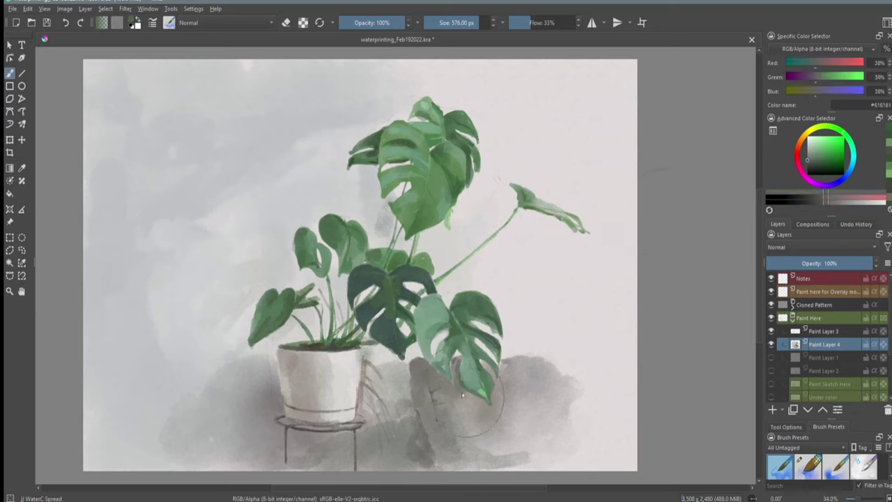
pyautogui.moveTo(461, 395); pyautogui.dragTo(501, 446)
pyautogui.click(811, 146)
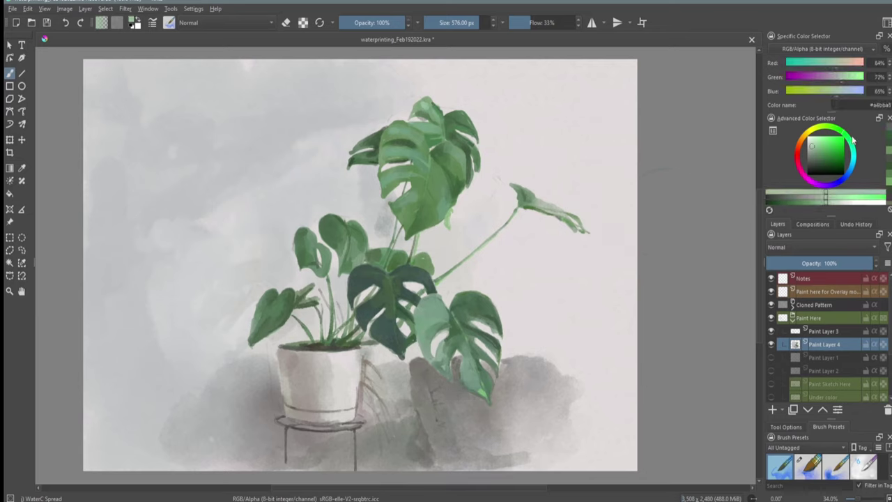
pyautogui.click(816, 148)
pyautogui.press('/')
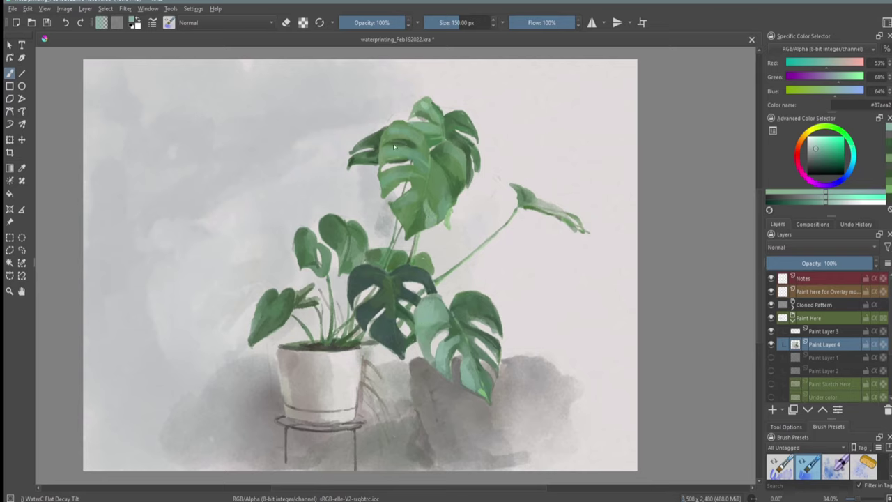
pyautogui.rightClick(382, 197)
pyautogui.click(383, 197)
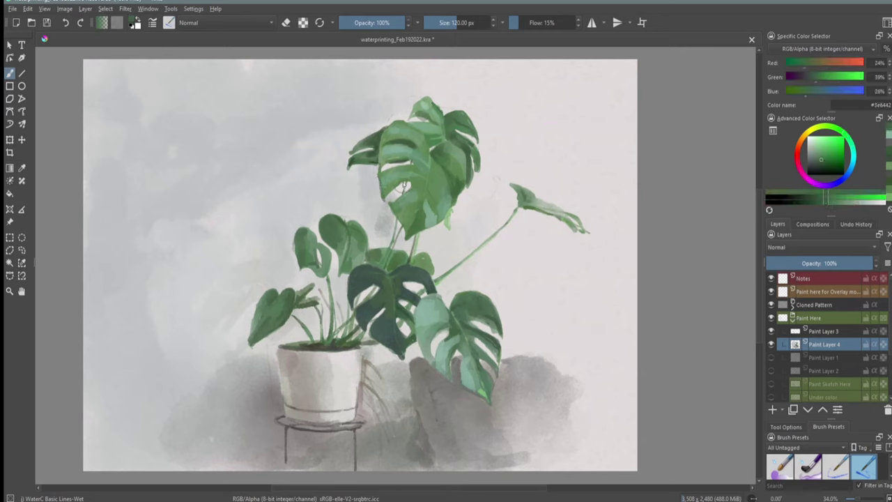
pyautogui.keyDown('ctrl'); pyautogui.click(411, 233); pyautogui.keyUp('ctrl')
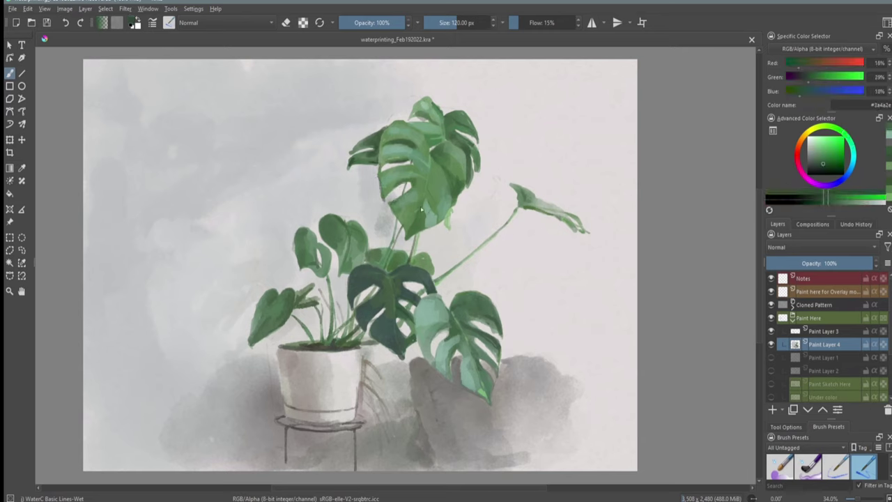
# Step: Shade the top monstera leaf with a slightly lightened green using WaterC Spread
pyautogui.rightClick(530, 254)
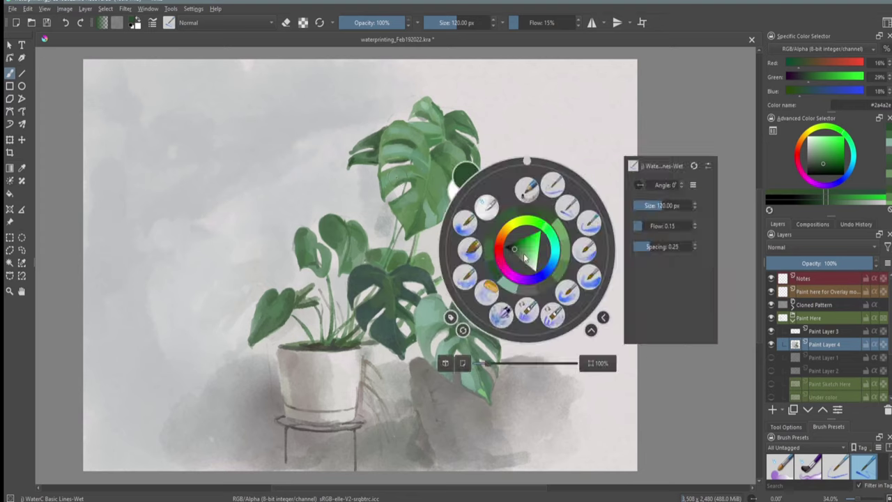
pyautogui.click(494, 200)
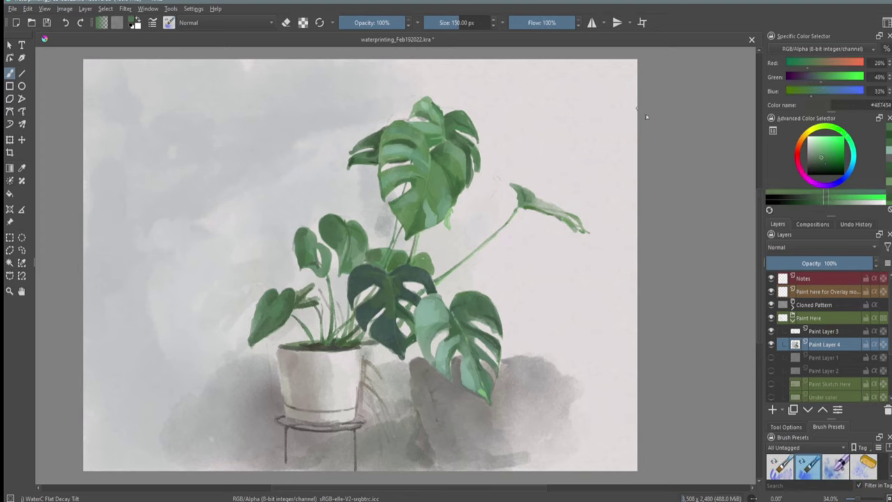
pyautogui.rightClick(412, 205)
pyautogui.click(412, 132)
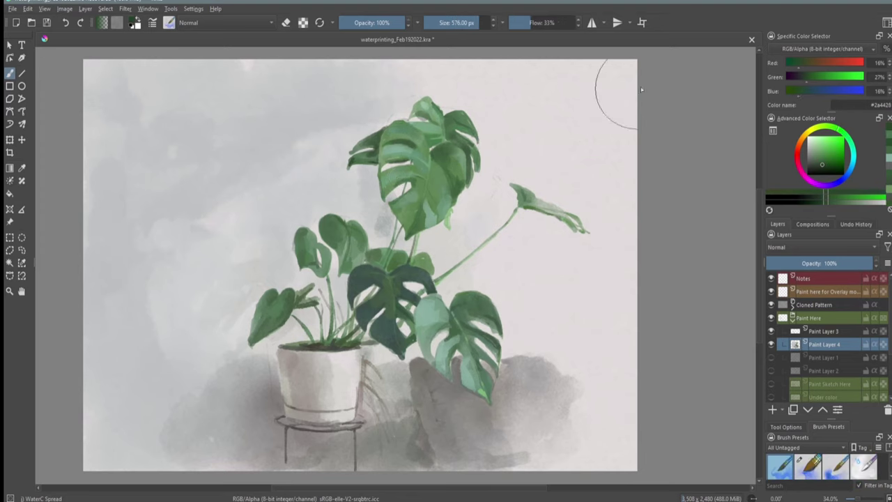
pyautogui.press('l')
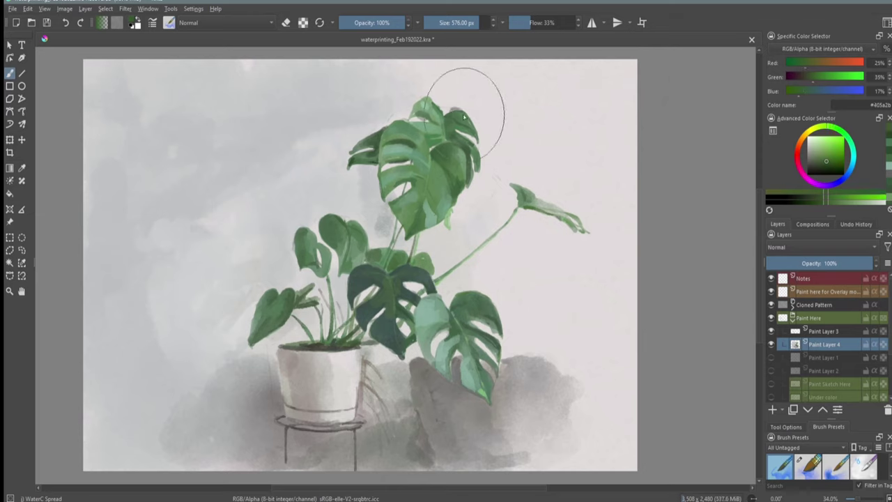
pyautogui.moveTo(466, 115); pyautogui.dragTo(478, 117)
pyautogui.press('/')
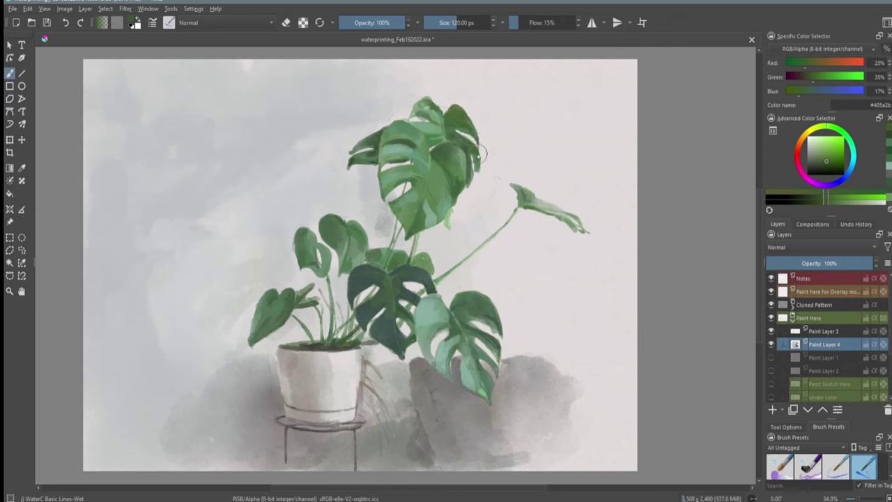
# Step: Settle on a medium darker green and cycle presets, ending on WaterC Flat Decay Tilt
pyautogui.moveTo(815, 154); pyautogui.dragTo(820, 144)
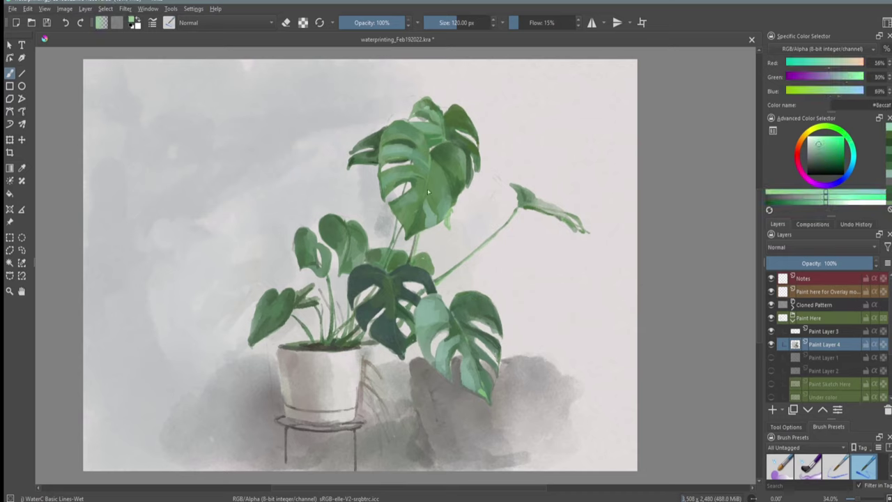
pyautogui.moveTo(827, 154); pyautogui.dragTo(822, 156)
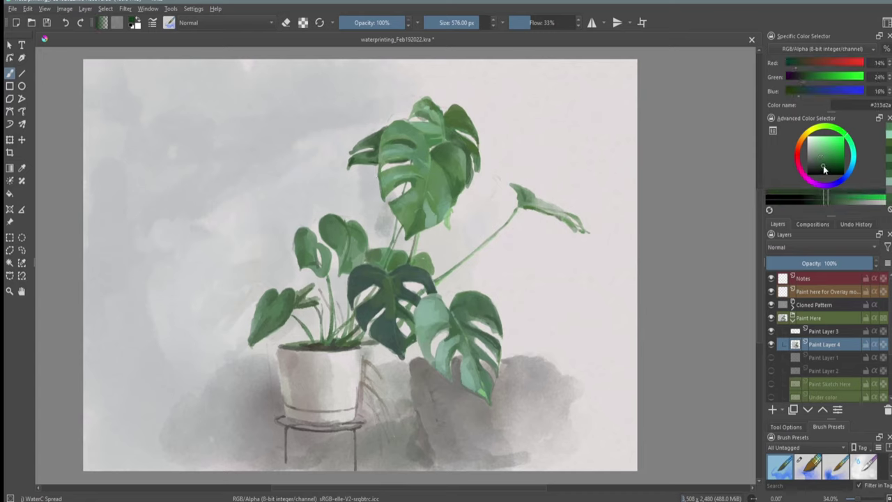
pyautogui.rightClick(421, 281)
pyautogui.click(421, 281)
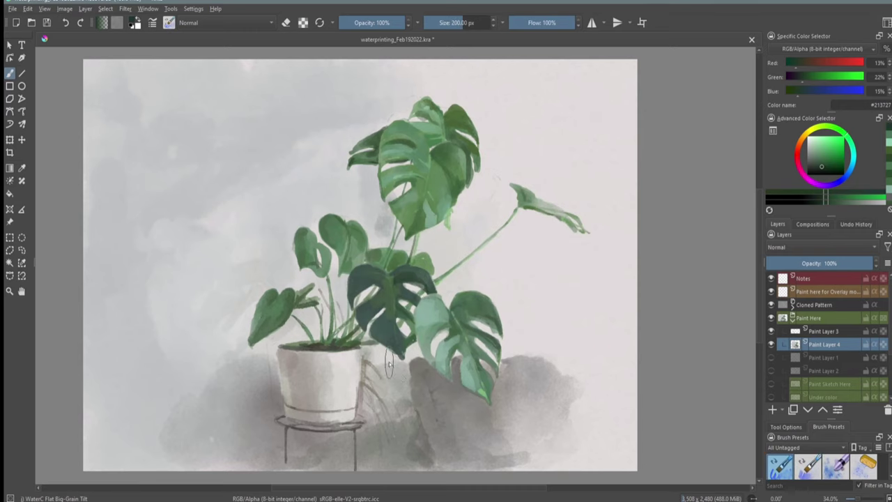
pyautogui.rightClick(389, 364)
pyautogui.click(411, 300)
pyautogui.rightClick(356, 279)
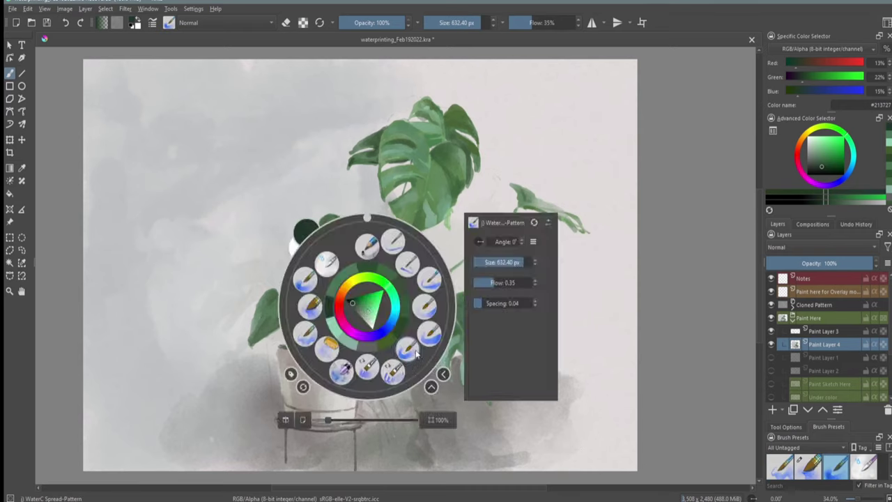
pyautogui.click(350, 298)
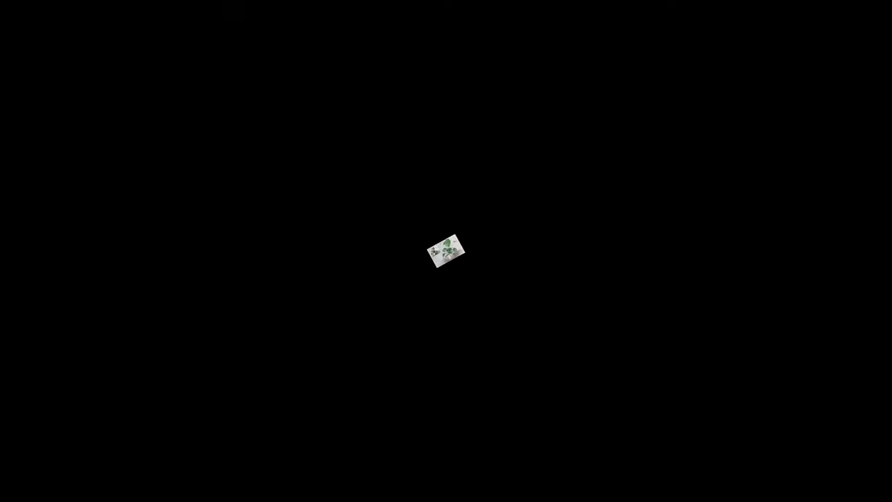